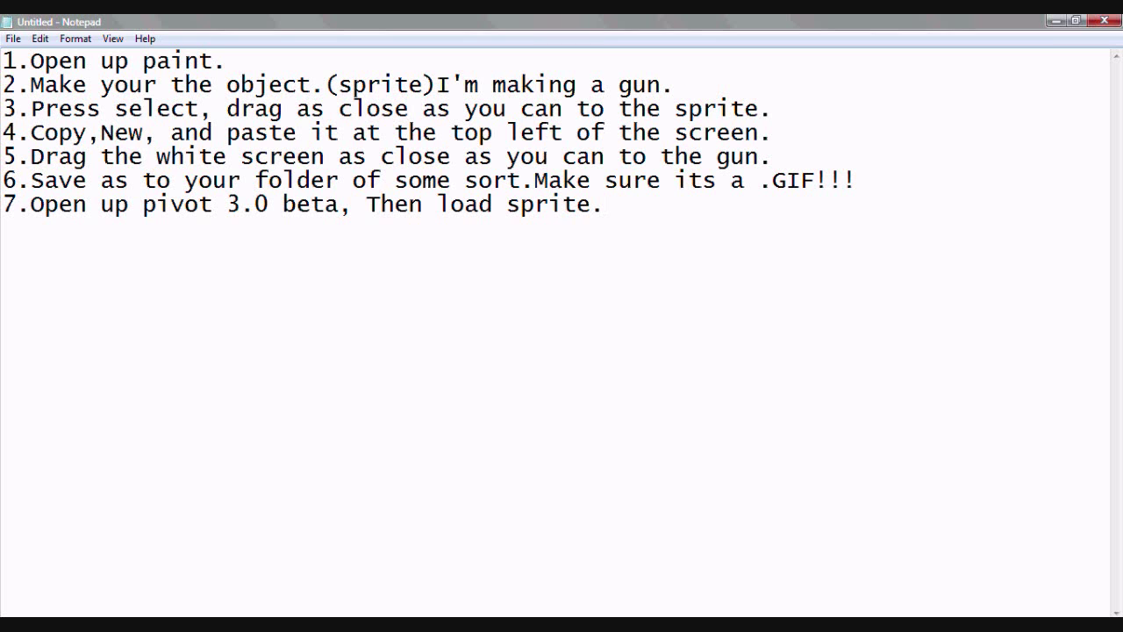
Highlight step 1, 'Open up paint', in the Notepad guide and return to the blank Paint canvas.
key(shift+Right)
key(shift+Right)
key(shift+Right)
key(shift+Right)
key(shift+Right)
key(shift+Right)
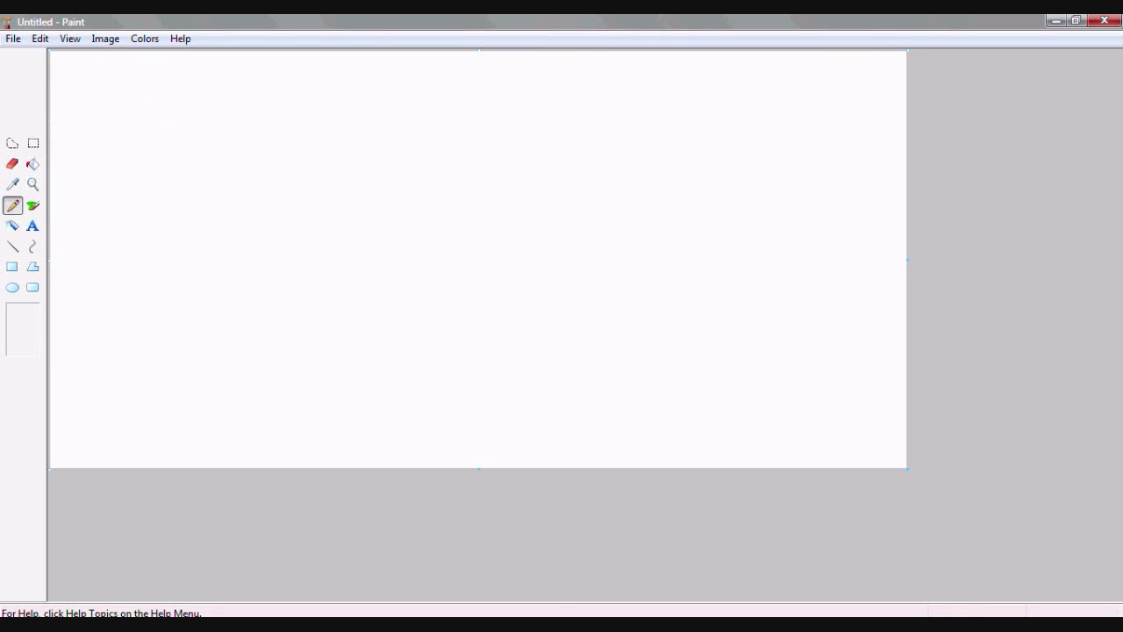
click(520, 614)
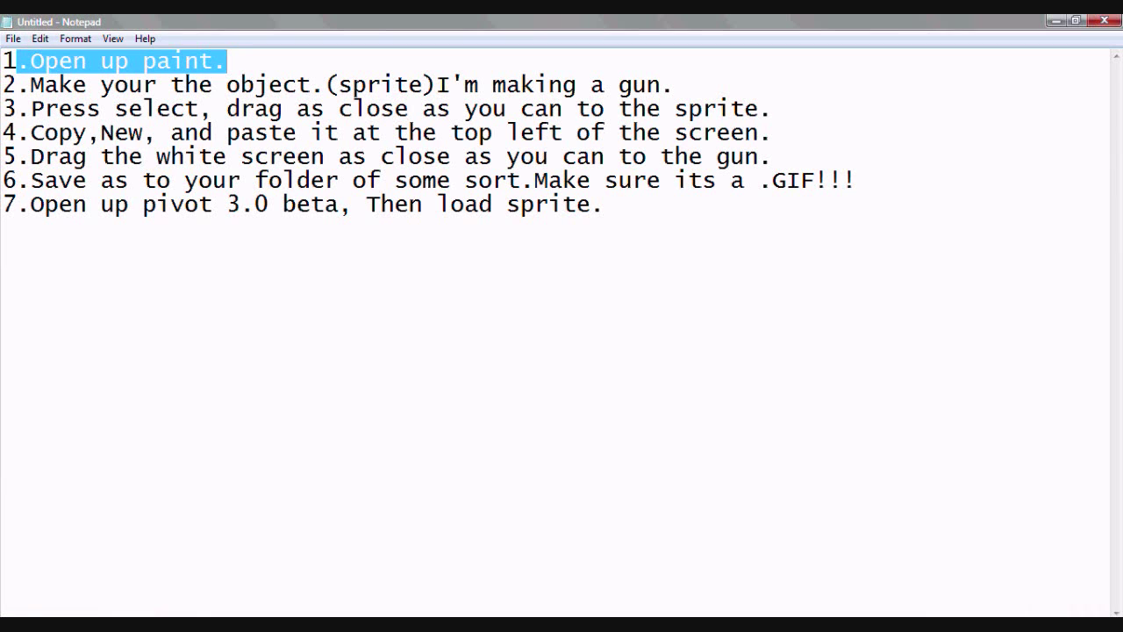
key(alt+Tab)
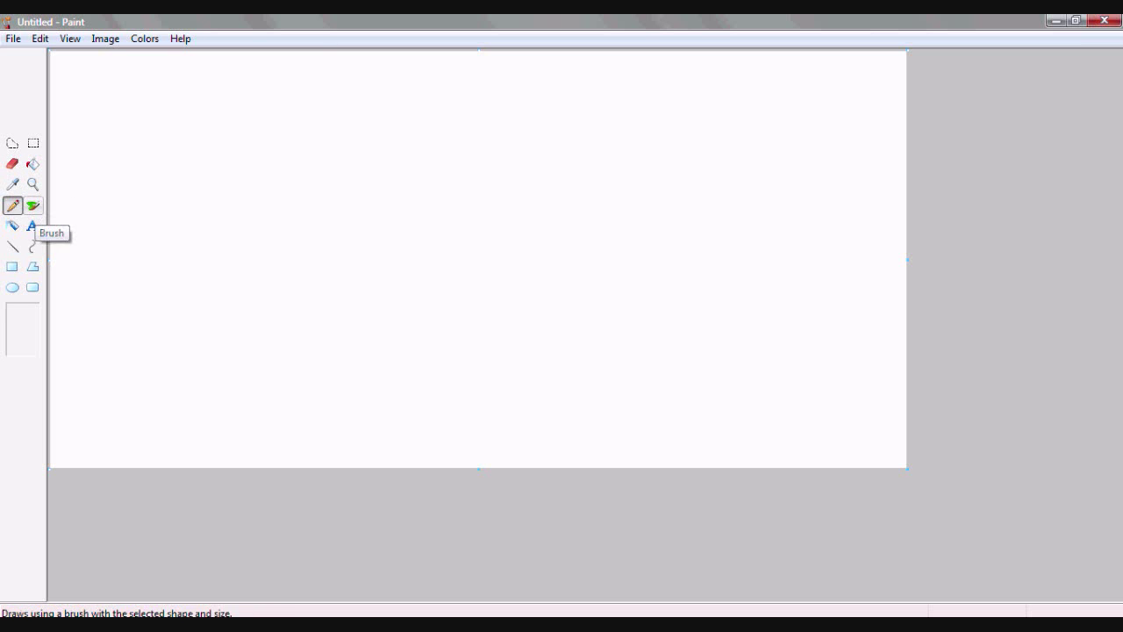
Draw the pistol outline with the large square brush and fill it solid black.
click(33, 206)
click(10, 321)
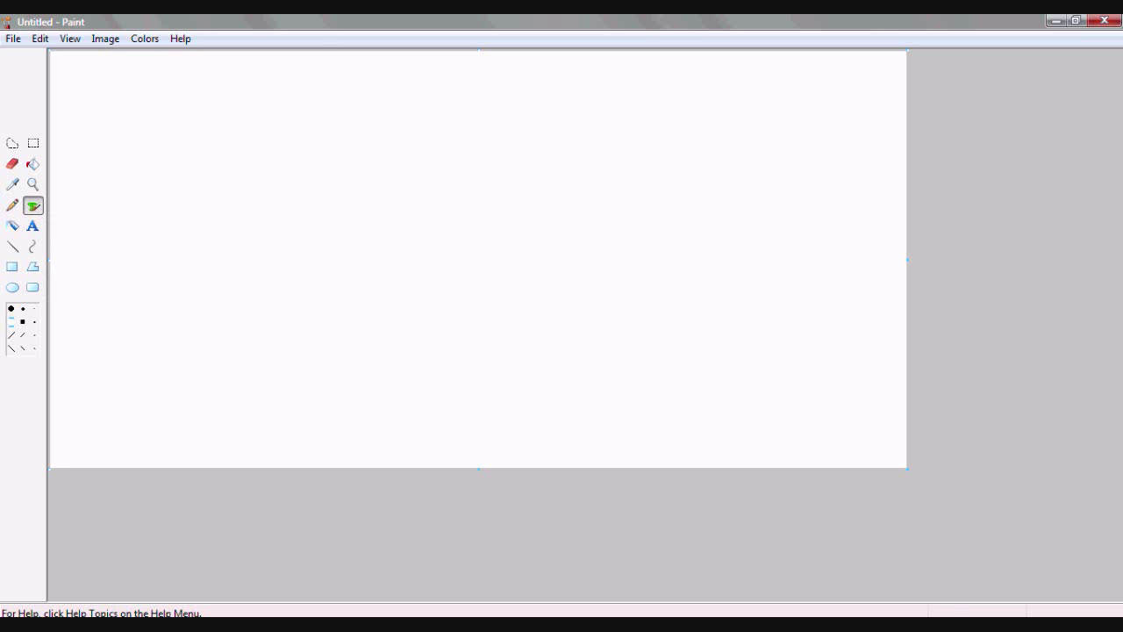
mouse_move(247, 204)
mouse_down()
mouse_move(239, 252)
mouse_move(190, 353)
mouse_move(323, 331)
mouse_move(326, 265)
mouse_move(546, 261)
mouse_move(552, 169)
mouse_move(243, 177)
mouse_move(250, 205)
mouse_up()
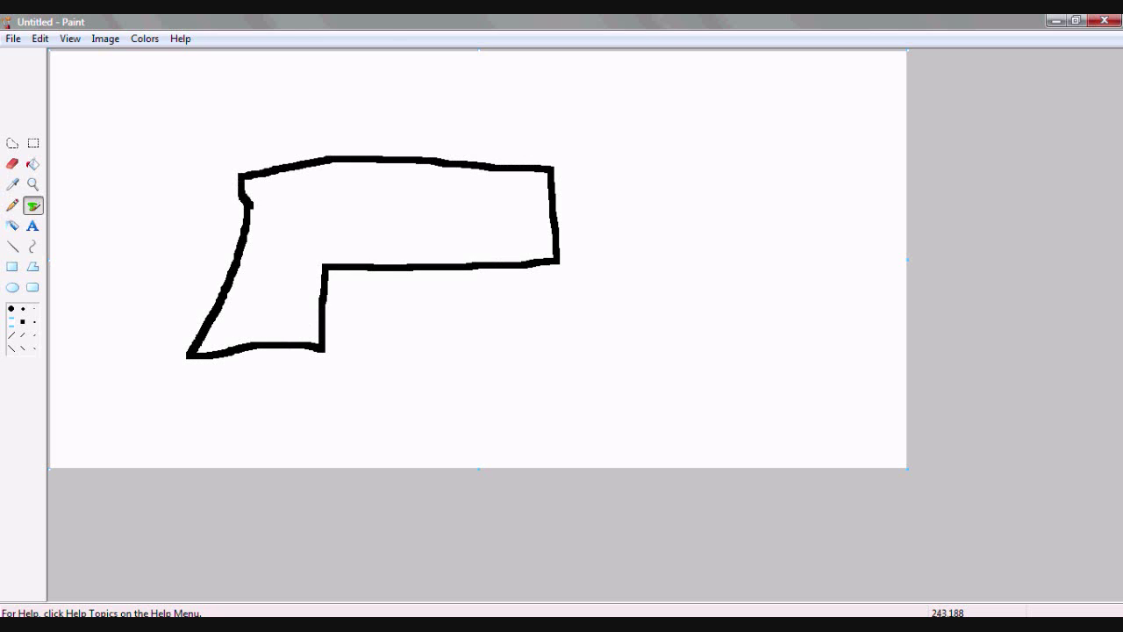
click(32, 164)
click(413, 231)
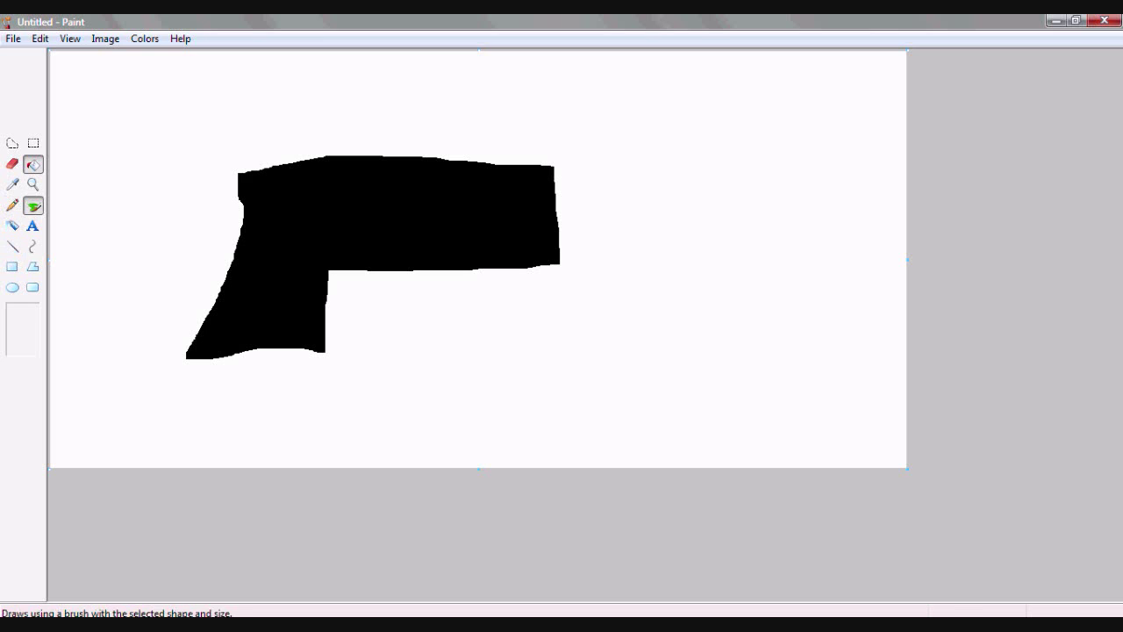
Add the trigger guard, trigger, thin barrel and a solid black block at its end.
click(33, 206)
mouse_move(326, 311)
mouse_down()
mouse_move(390, 312)
mouse_move(412, 273)
mouse_up()
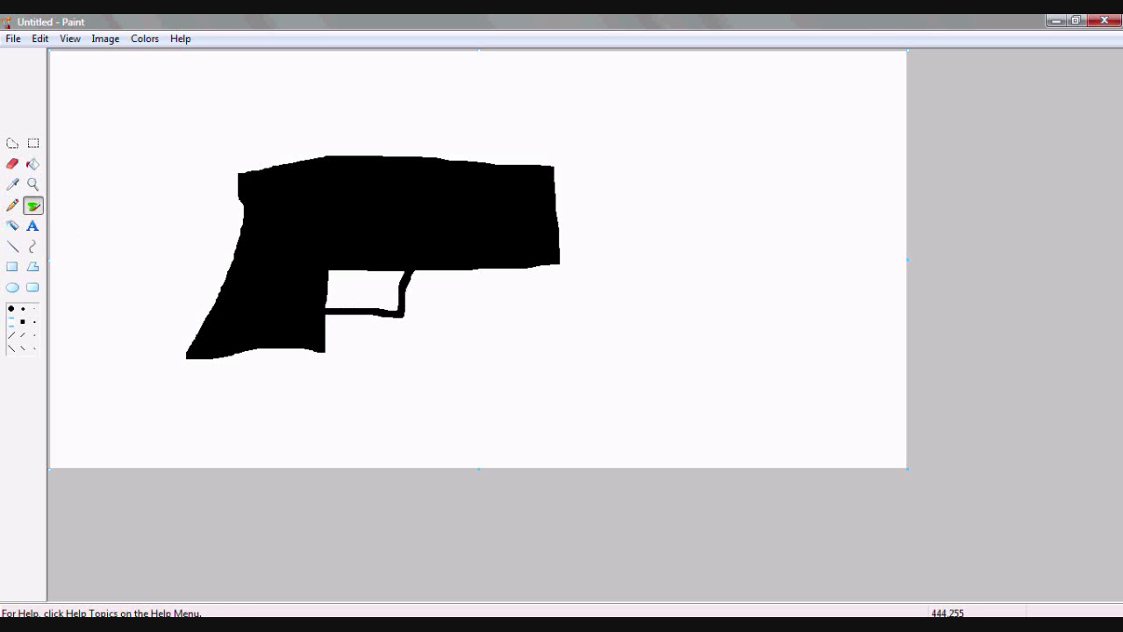
drag(339, 272, 373, 301)
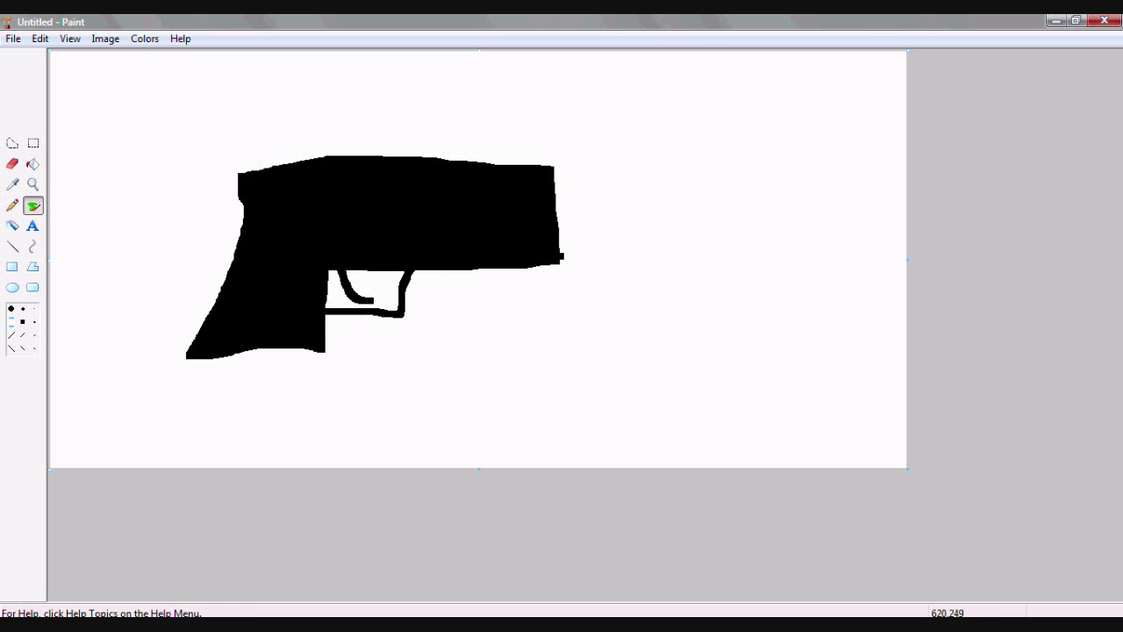
mouse_move(557, 180)
mouse_down()
mouse_move(580, 200)
mouse_move(556, 209)
mouse_move(834, 163)
mouse_move(816, 223)
mouse_move(674, 211)
mouse_move(673, 200)
mouse_up()
drag(722, 188, 746, 197)
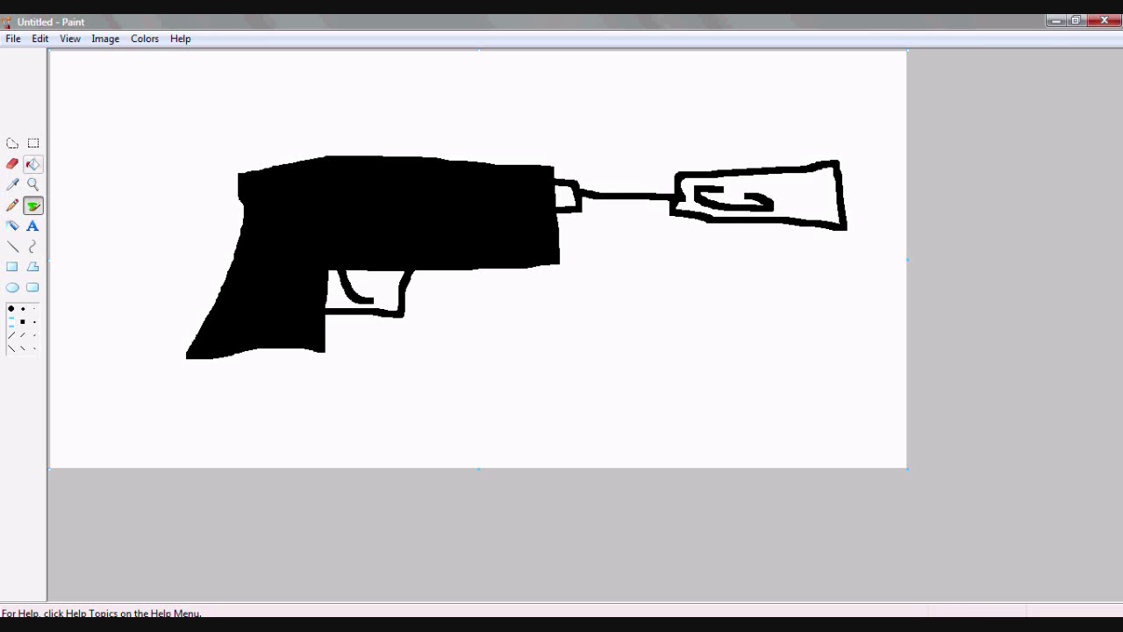
click(32, 164)
click(807, 198)
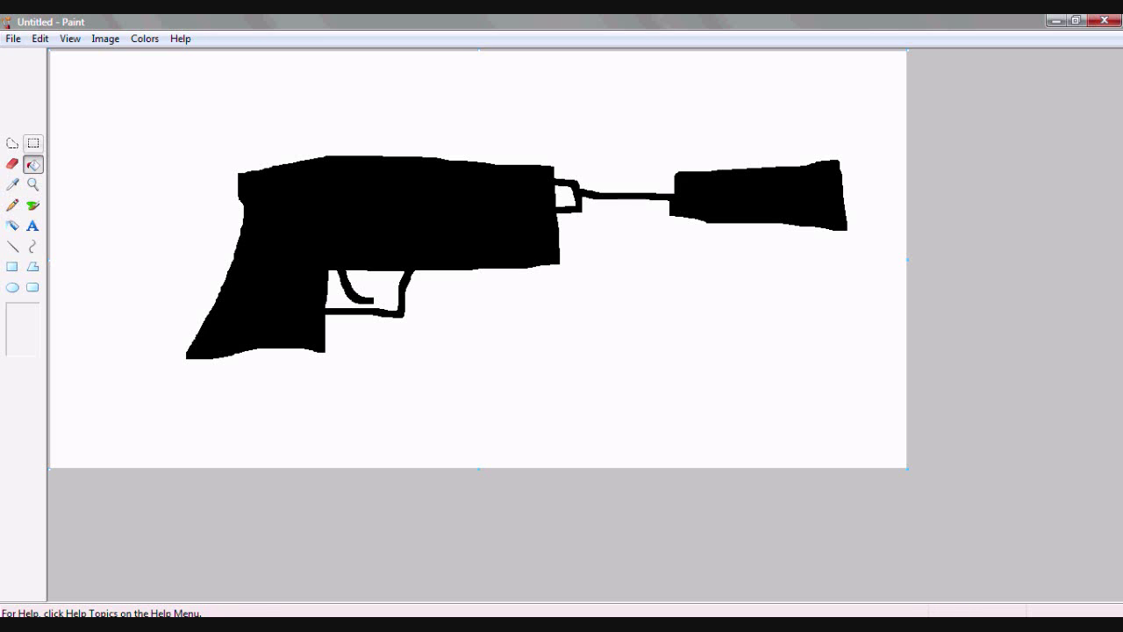
Select the whole pistol with a rectangle selection and copy it to the clipboard.
click(33, 143)
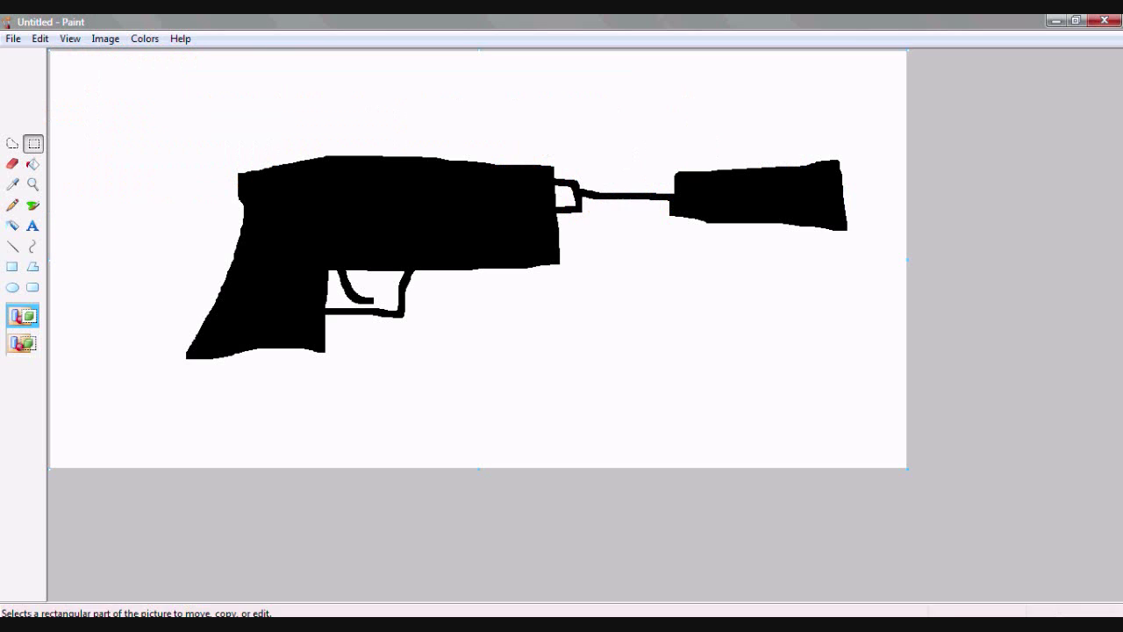
mouse_move(161, 123)
mouse_down()
mouse_move(302, 379)
mouse_move(872, 385)
mouse_up()
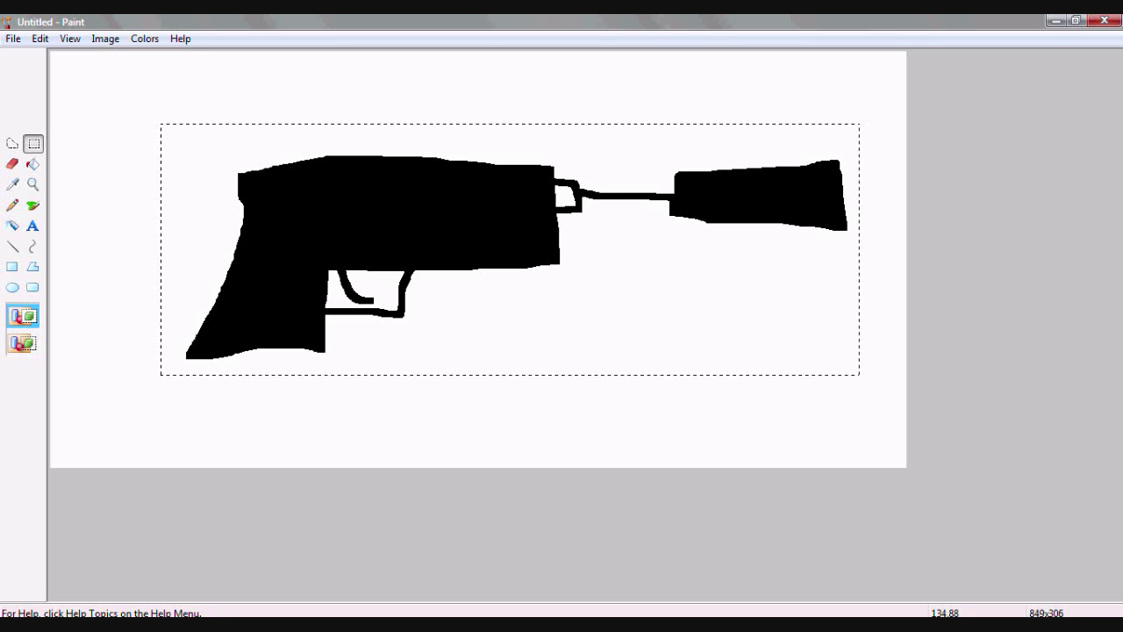
drag(870, 384, 861, 381)
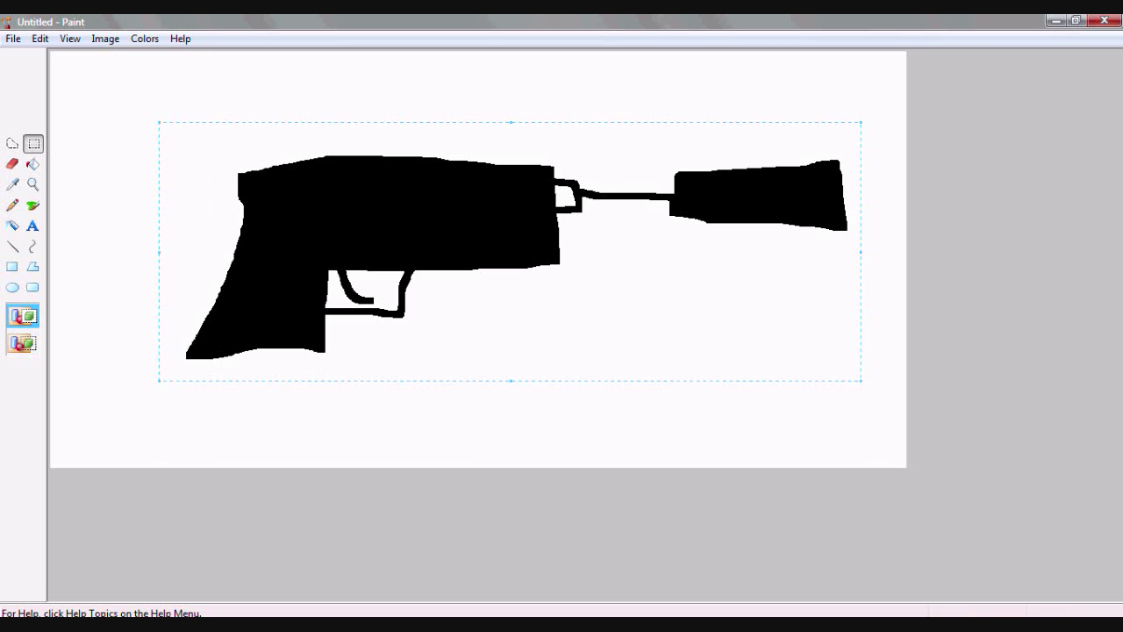
right_click(522, 326)
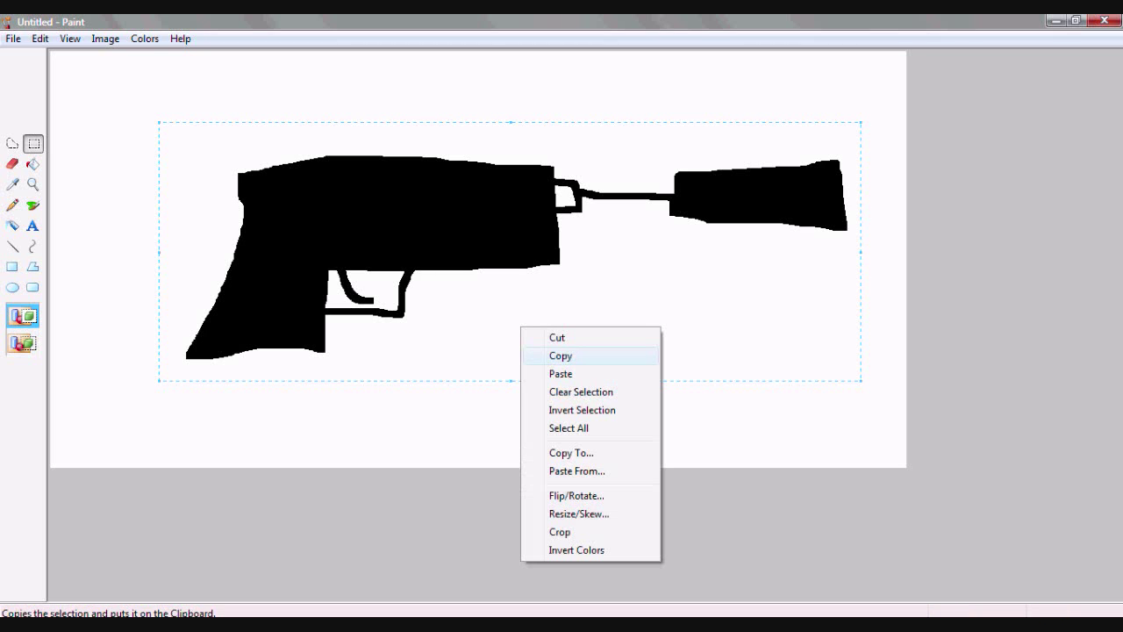
click(557, 353)
click(13, 38)
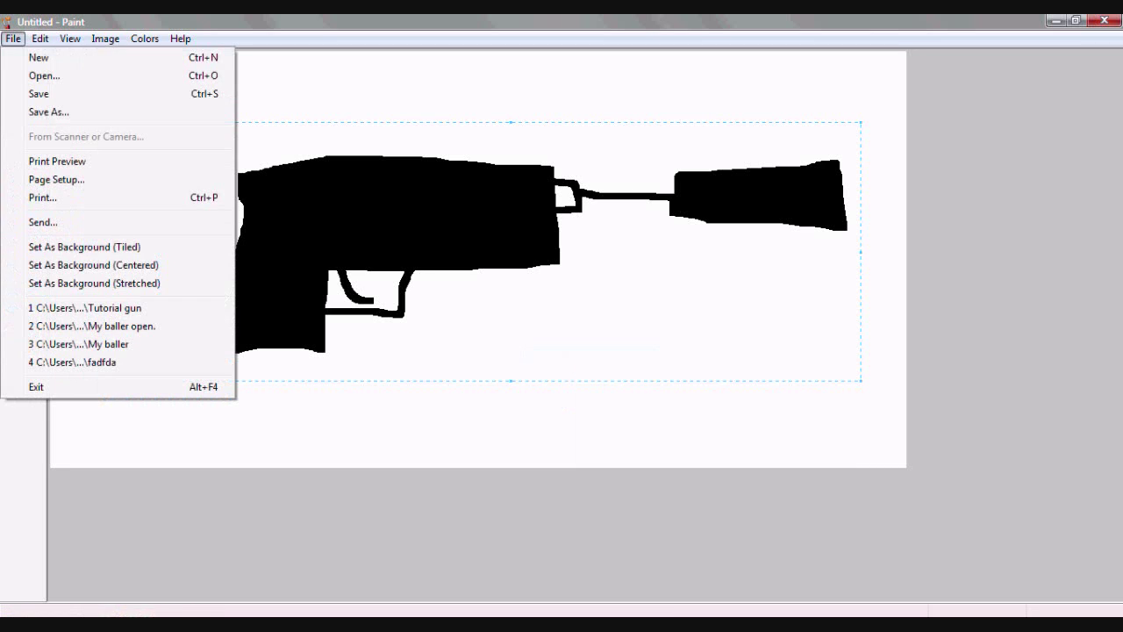
Start a new picture without saving, paste the pistol top-left, and trim the canvas around it.
click(35, 55)
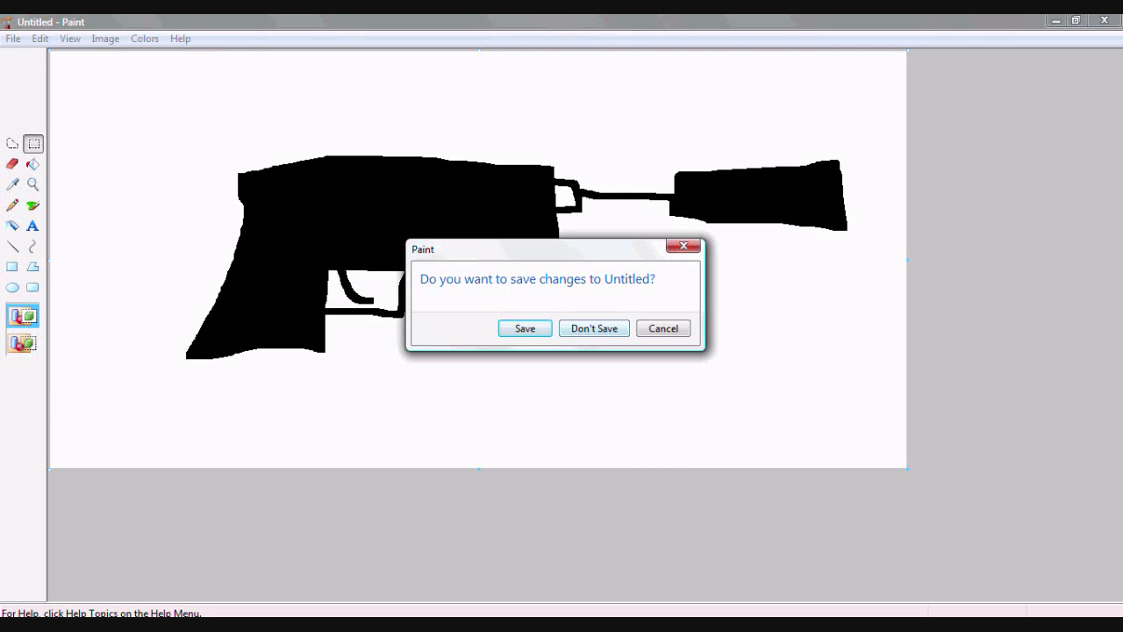
click(594, 328)
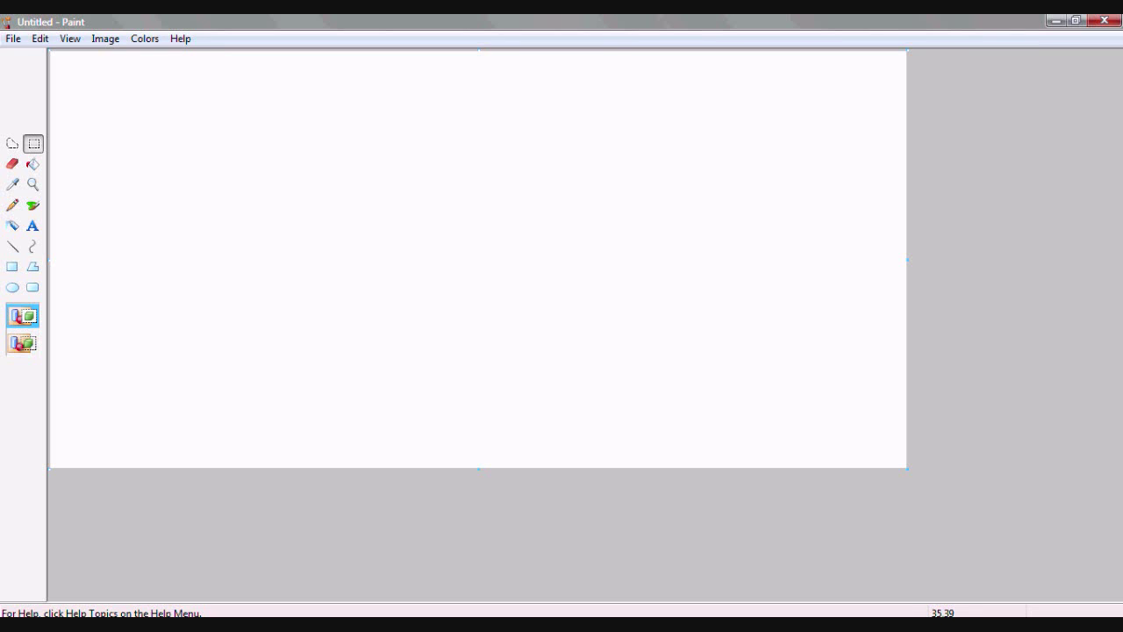
right_click(88, 83)
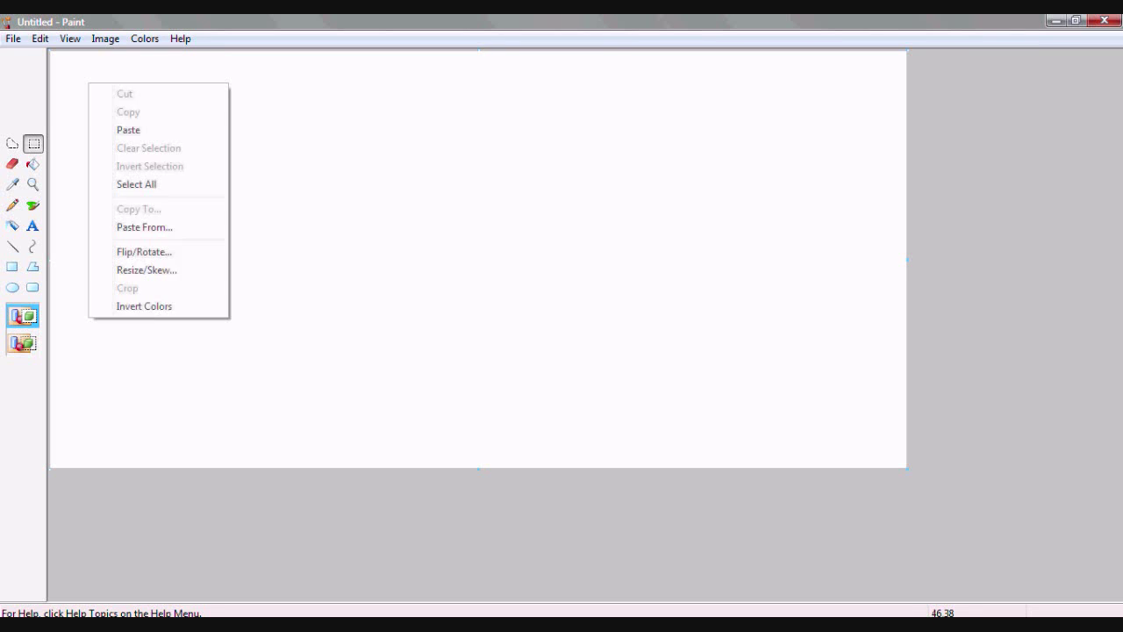
click(115, 128)
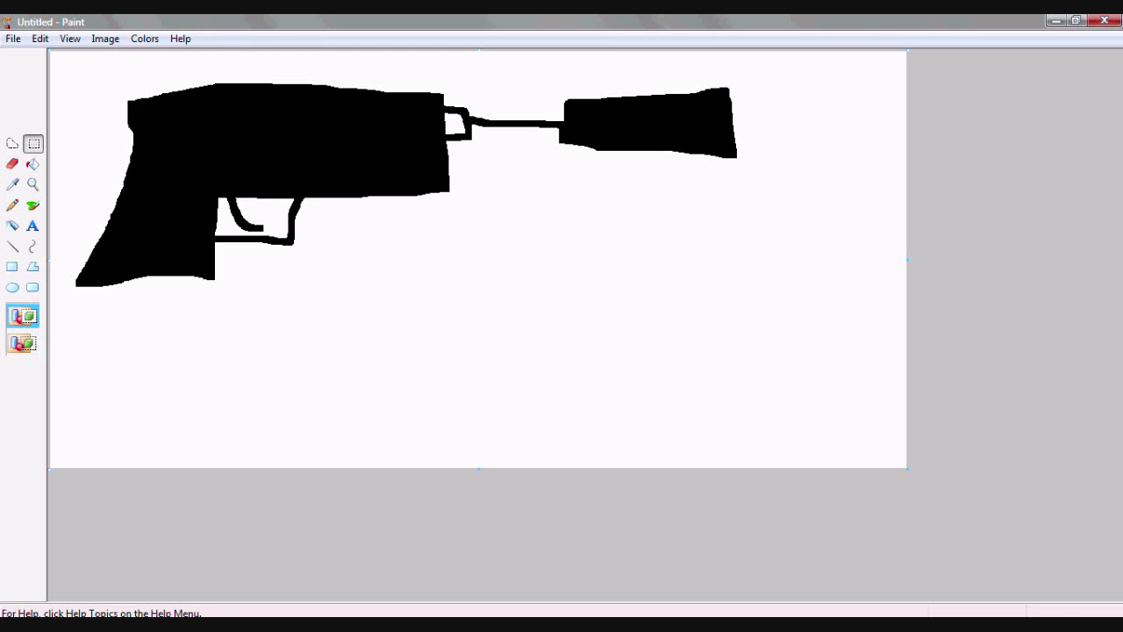
drag(908, 469, 746, 292)
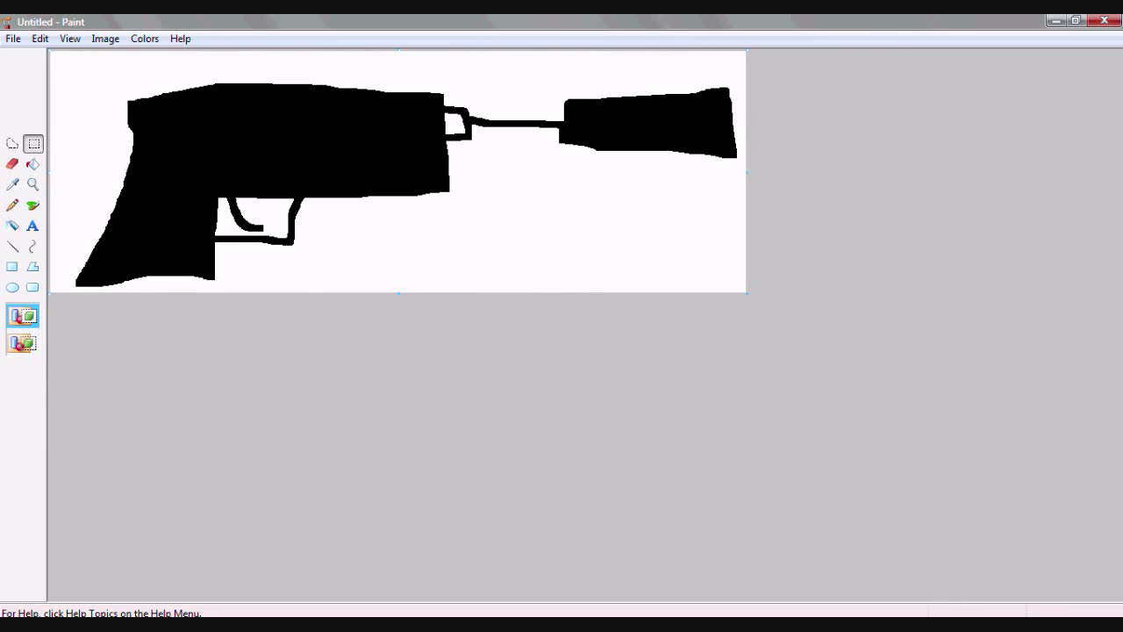
click(13, 39)
In Save As, navigate into the ANIMATING SOFTWARE\Sprites folder.
click(48, 111)
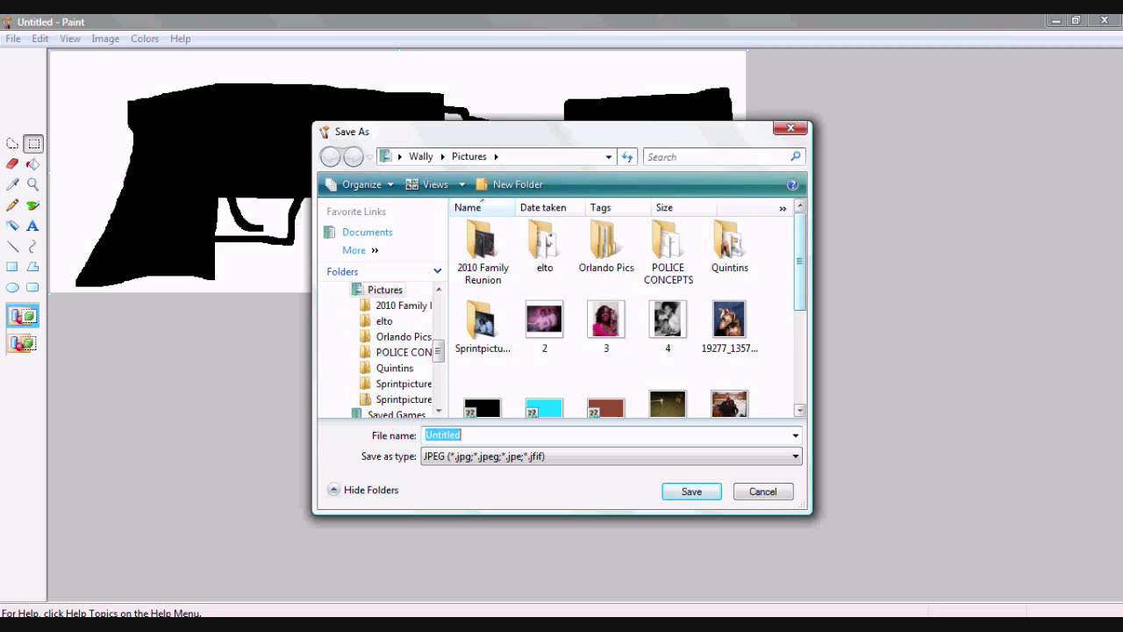
scroll(628, 315, down, 2)
scroll(627, 315, down, 2)
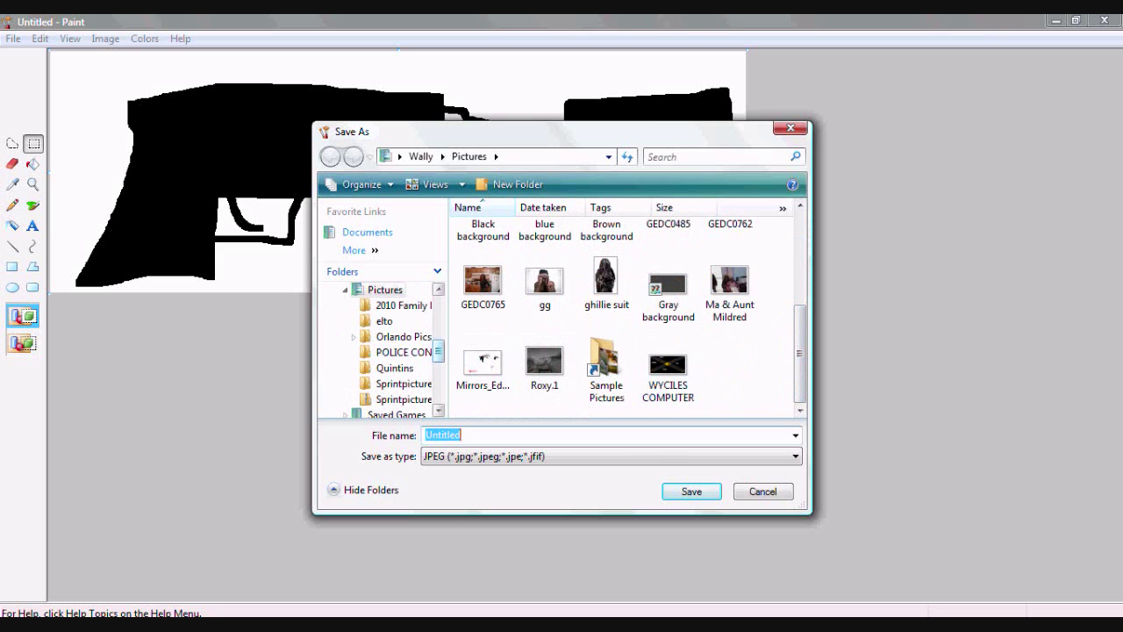
drag(438, 351, 438, 392)
click(391, 384)
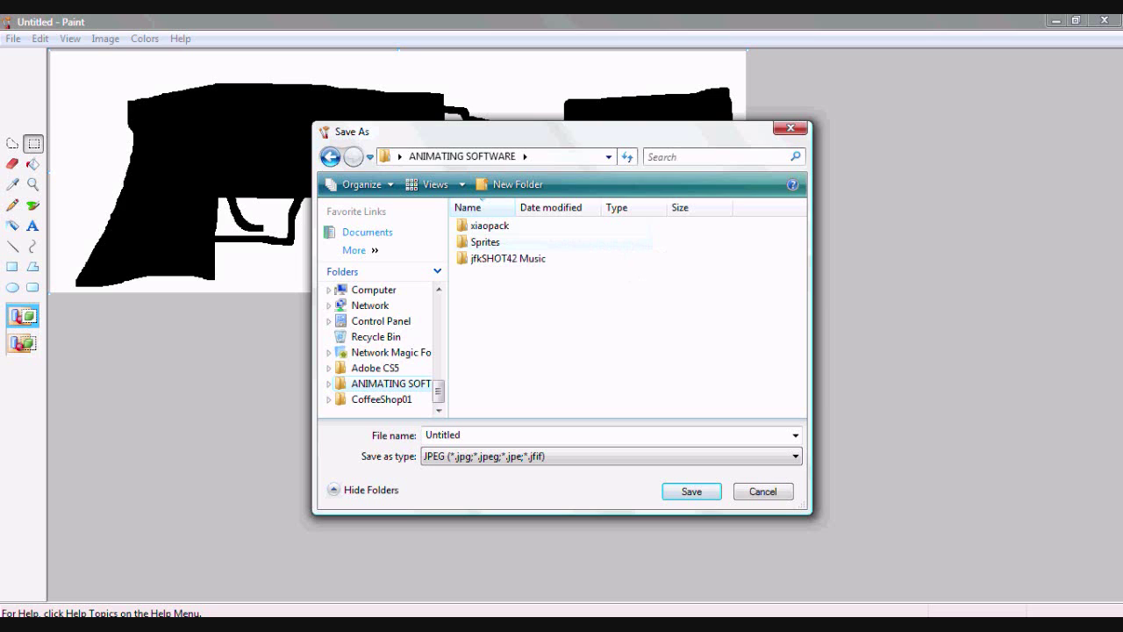
click(487, 242)
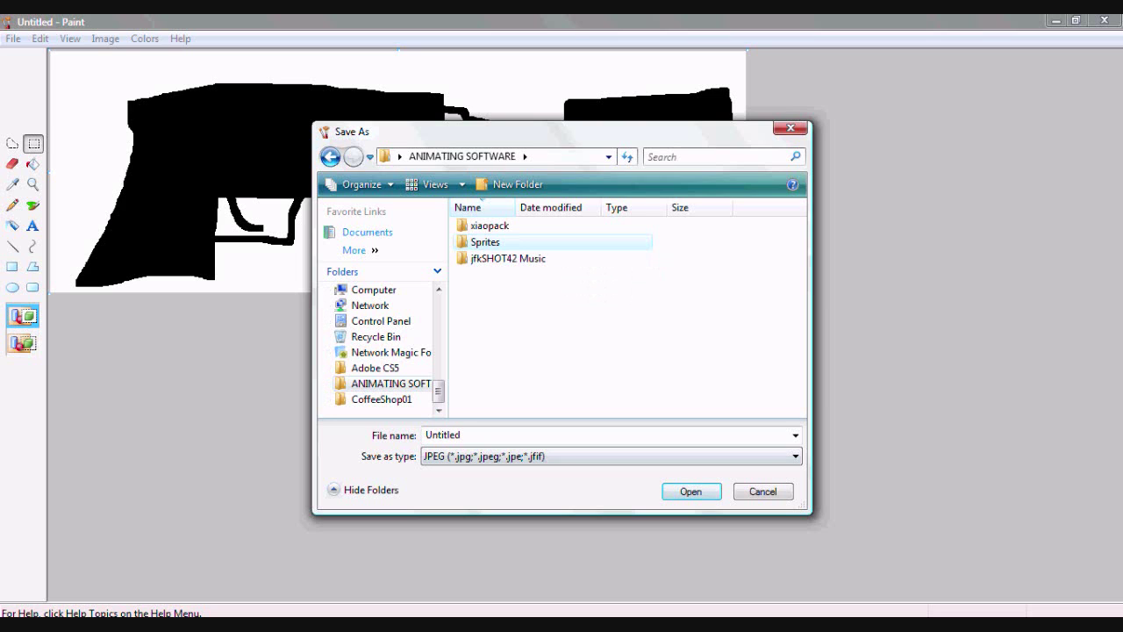
key(Tab)
double_click(487, 242)
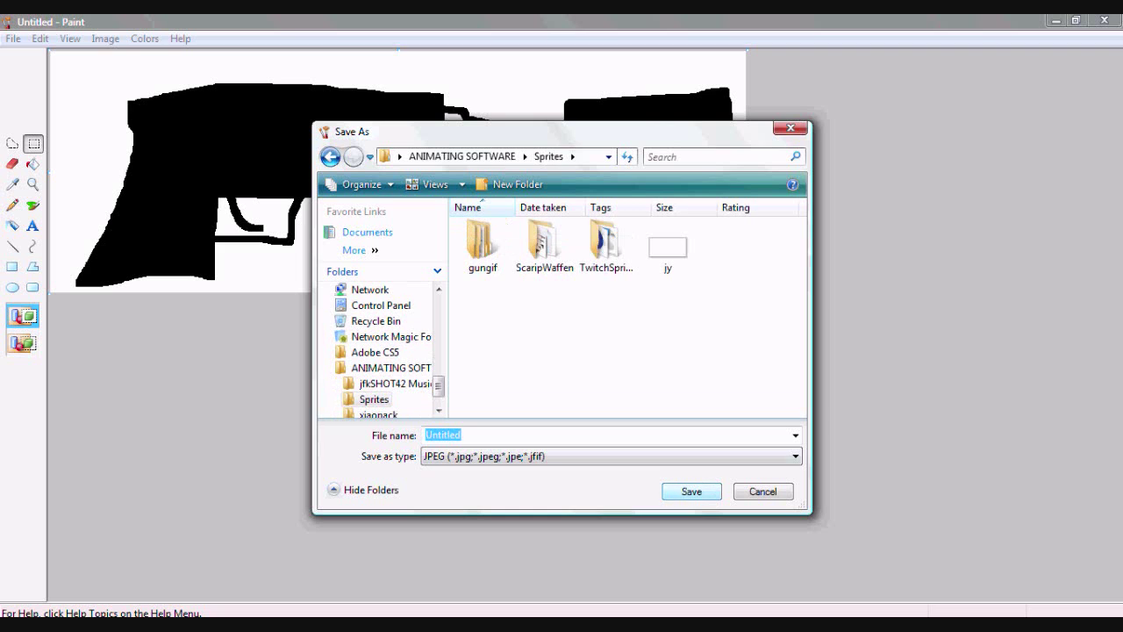
Choose GIF as the format and open the gungif\really good subfolder.
click(611, 456)
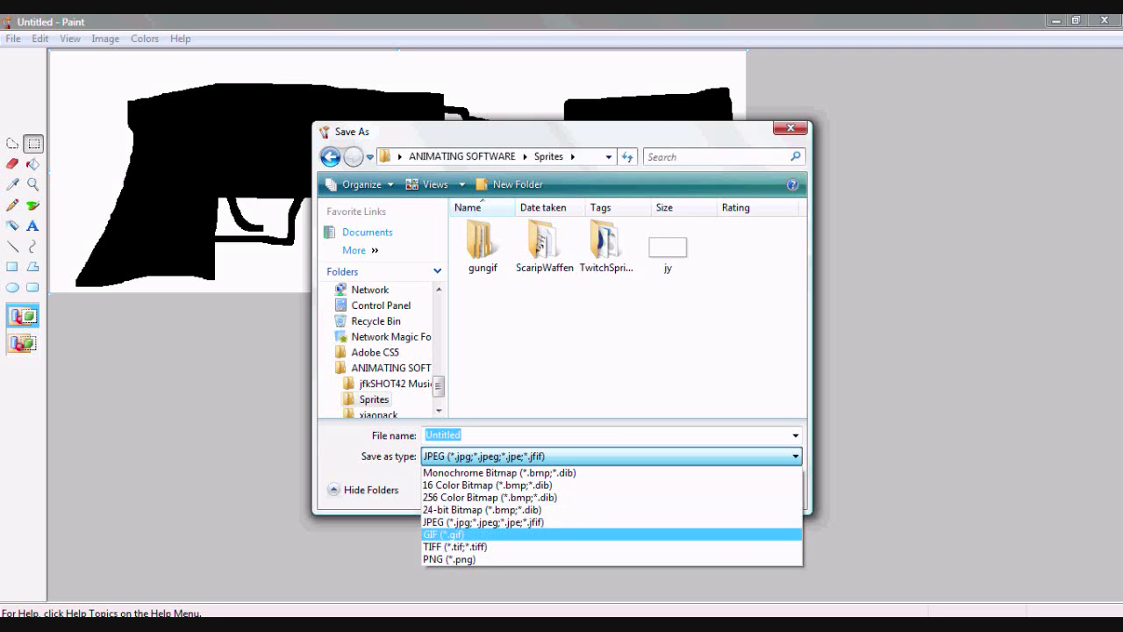
click(443, 534)
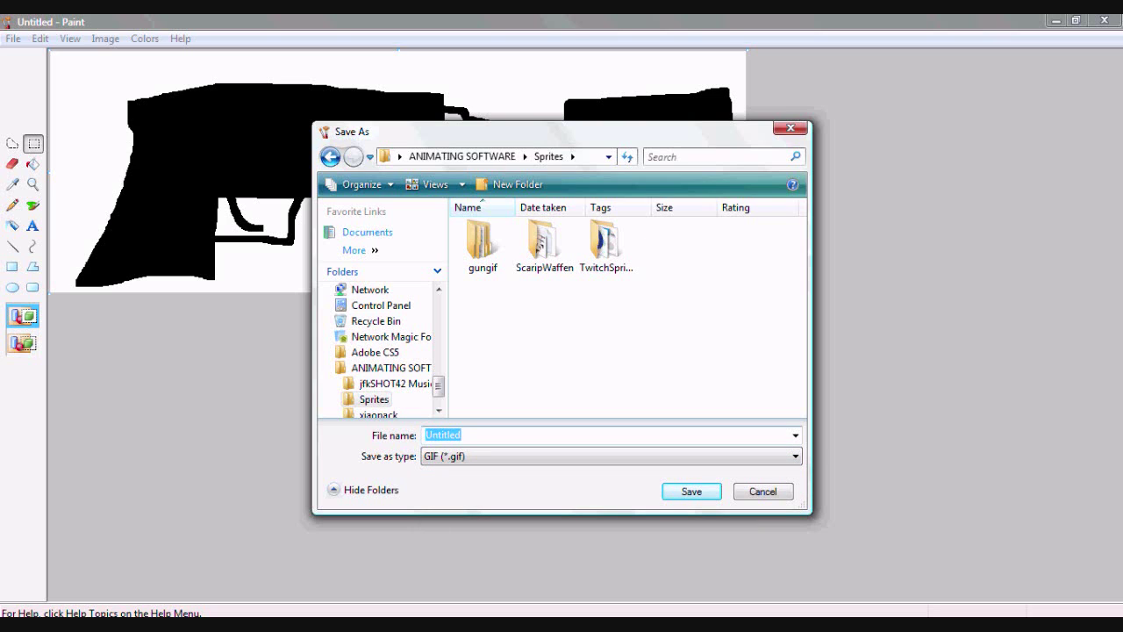
key(BackSpace)
double_click(482, 242)
double_click(488, 224)
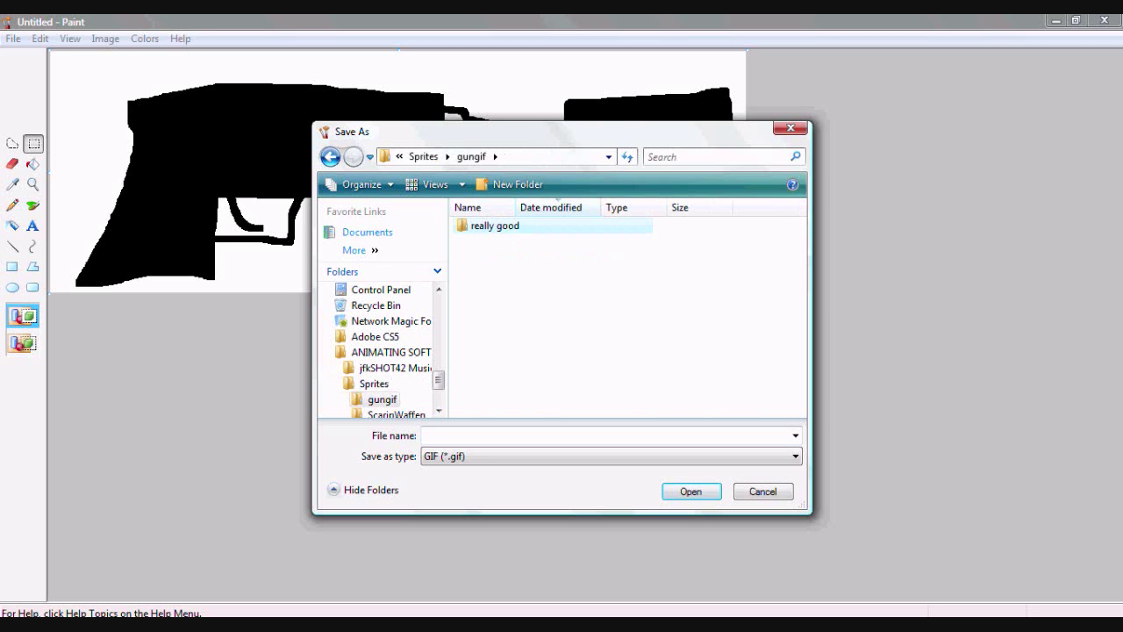
scroll(628, 308, down, 1)
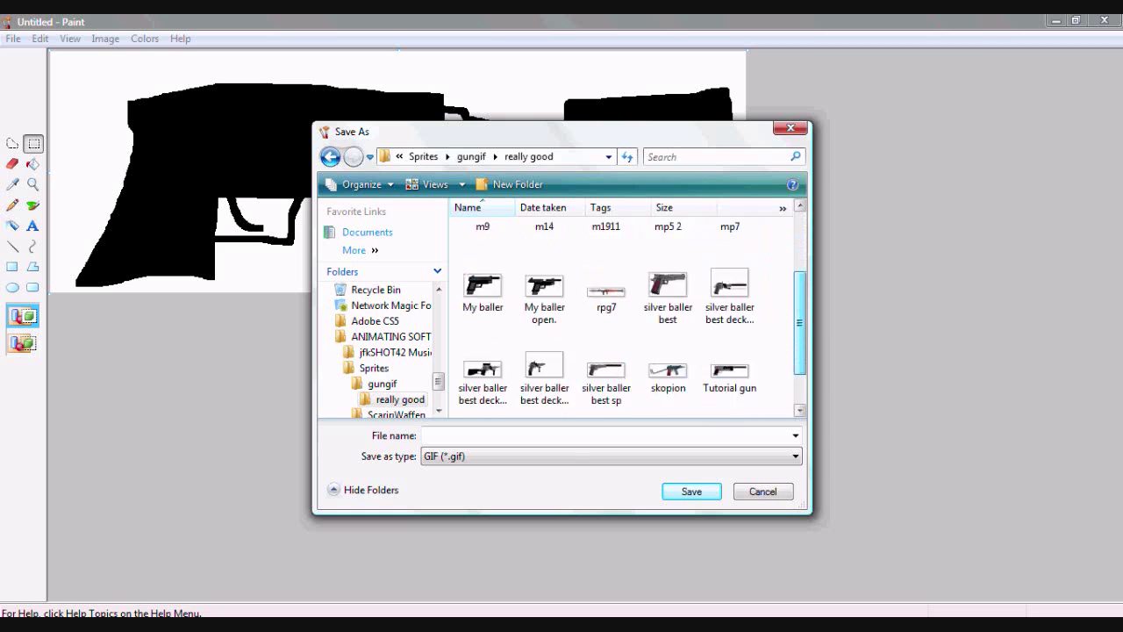
scroll(628, 308, down, 1)
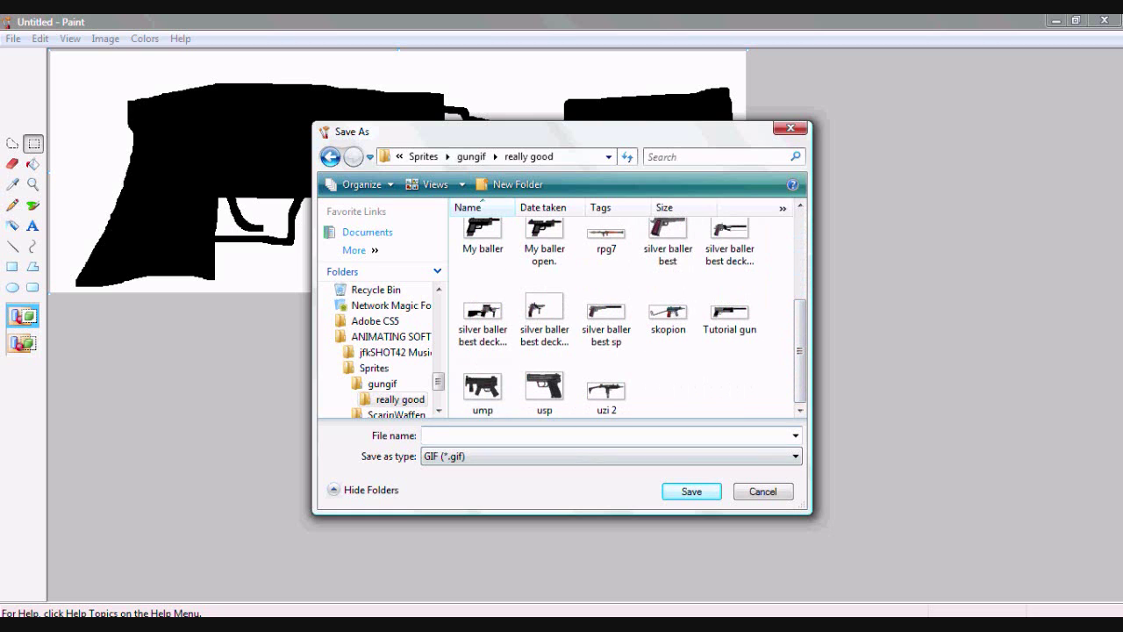
Save the image as 'Tutorial gun2', accepting the colour-loss warning.
text(Tuut)
key(BackSpace)
key(BackSpace)
text(toria)
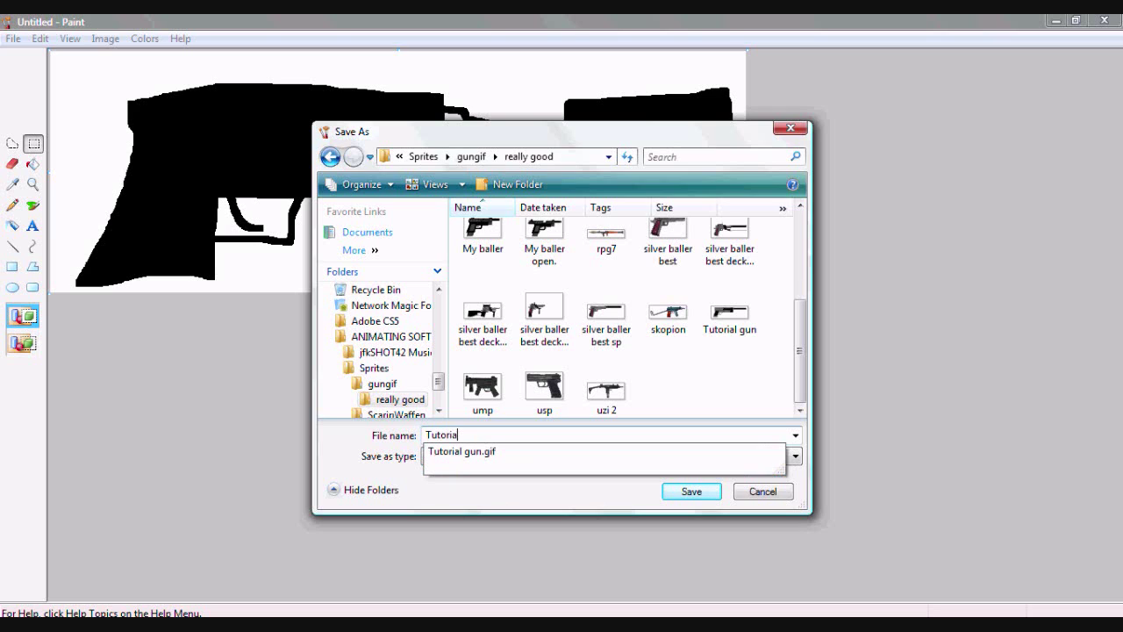
text(l gun)
text(2)
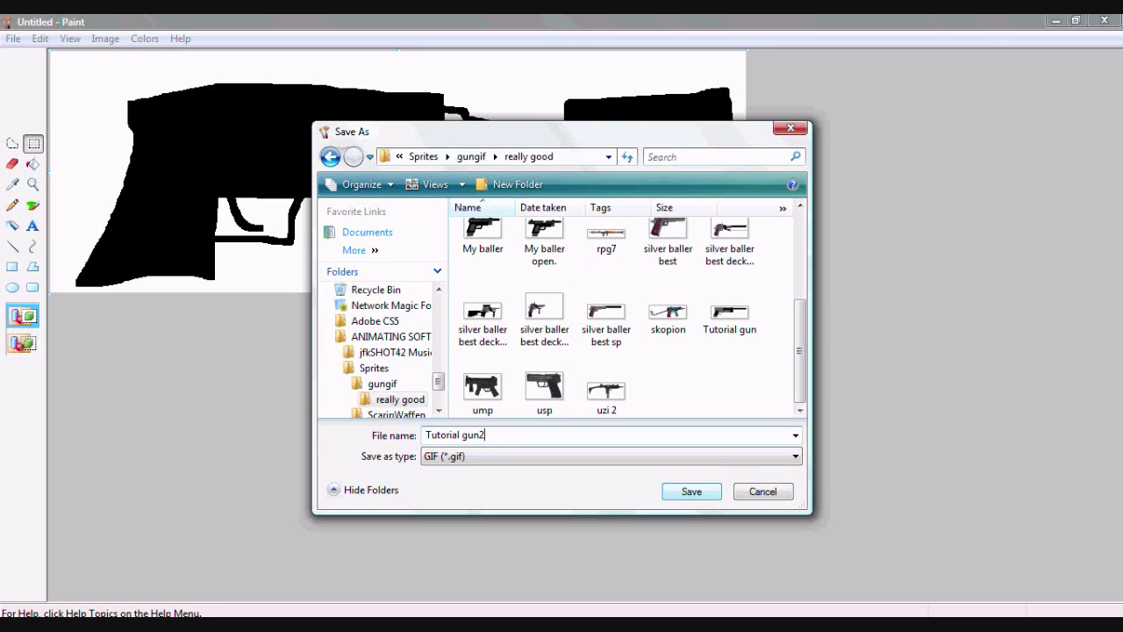
key(Return)
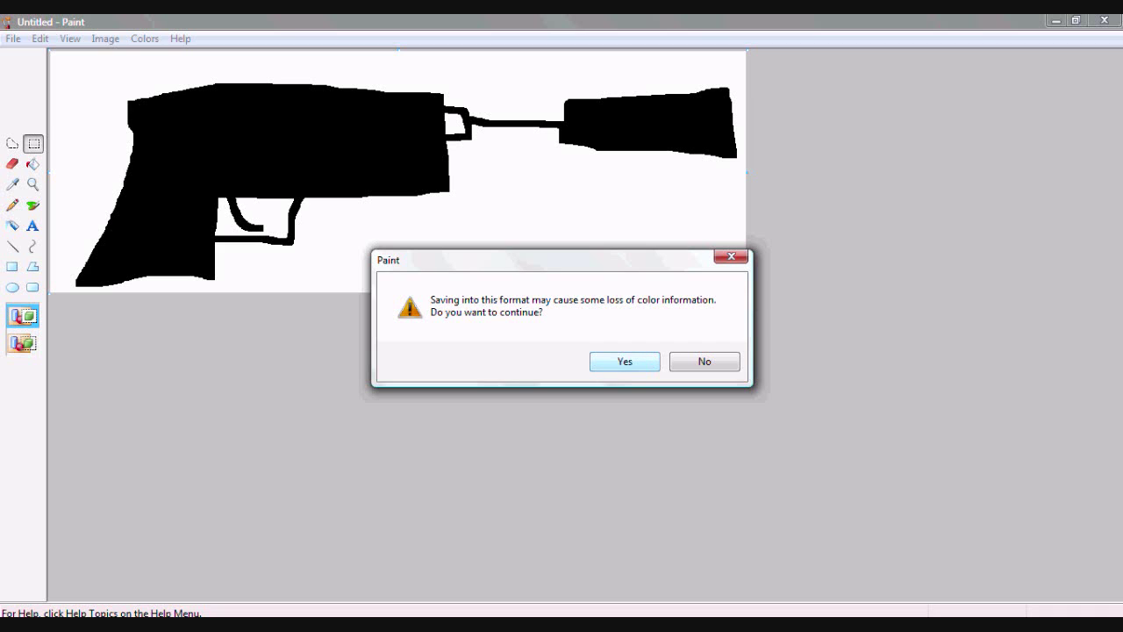
key(Return)
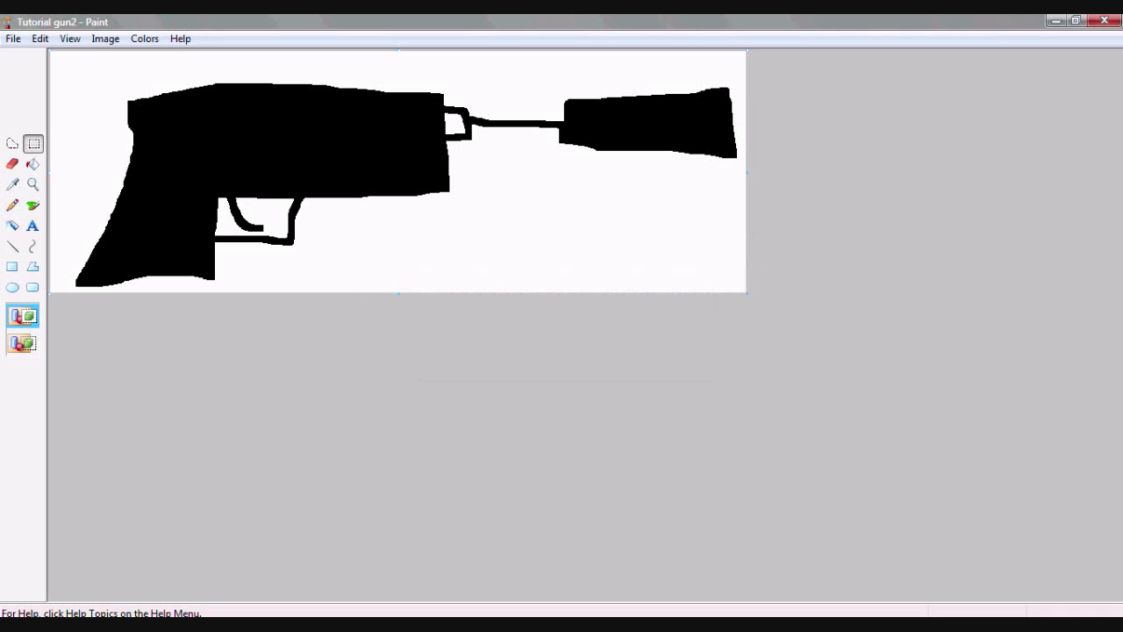
Switch to a maximized Pivot and browse Load Sprite to Sprites\gungif\really good.
key(alt+Tab)
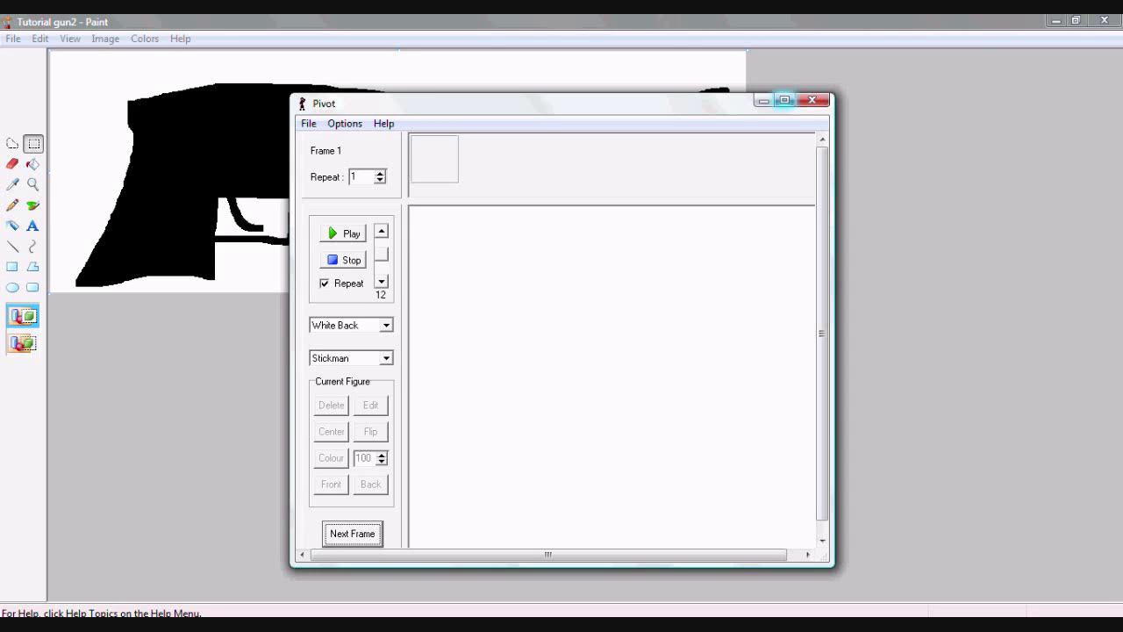
click(785, 100)
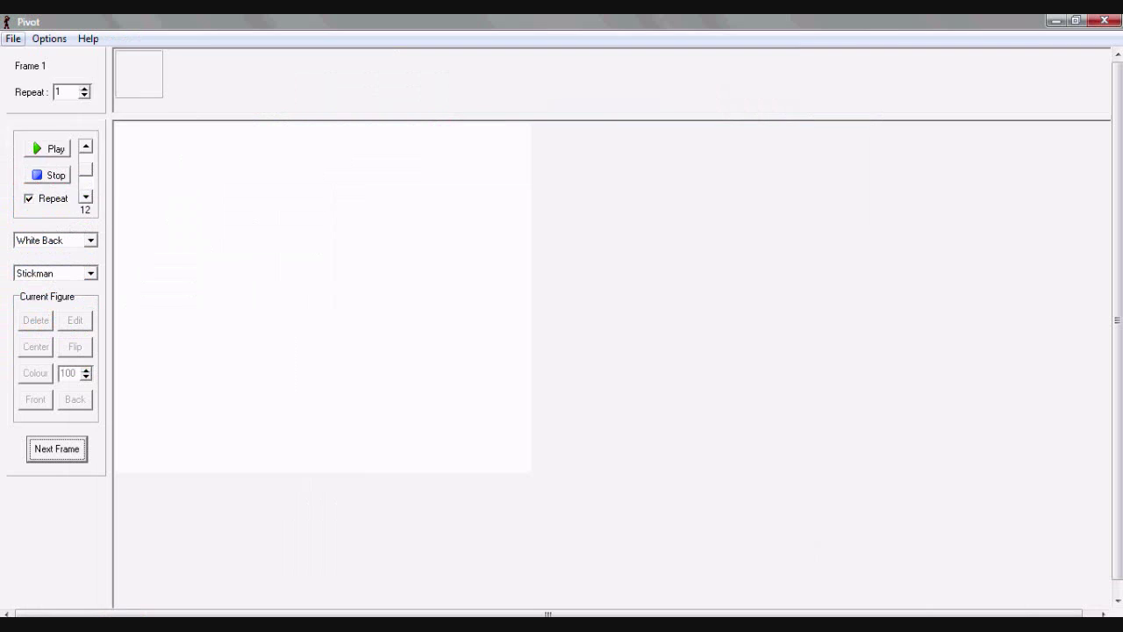
click(14, 38)
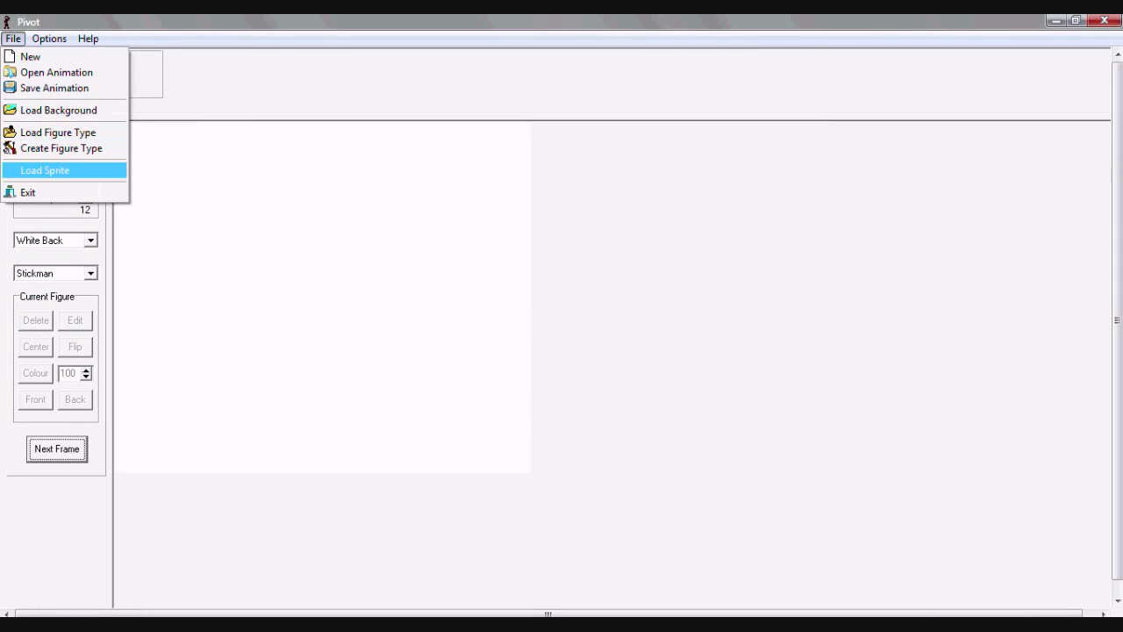
click(44, 169)
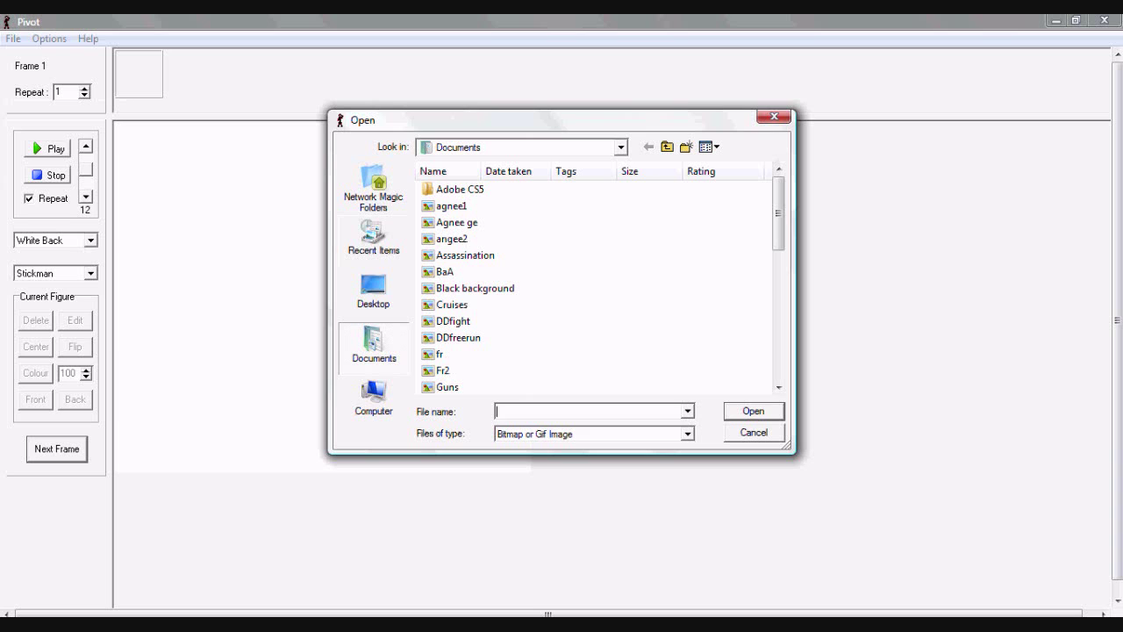
click(522, 146)
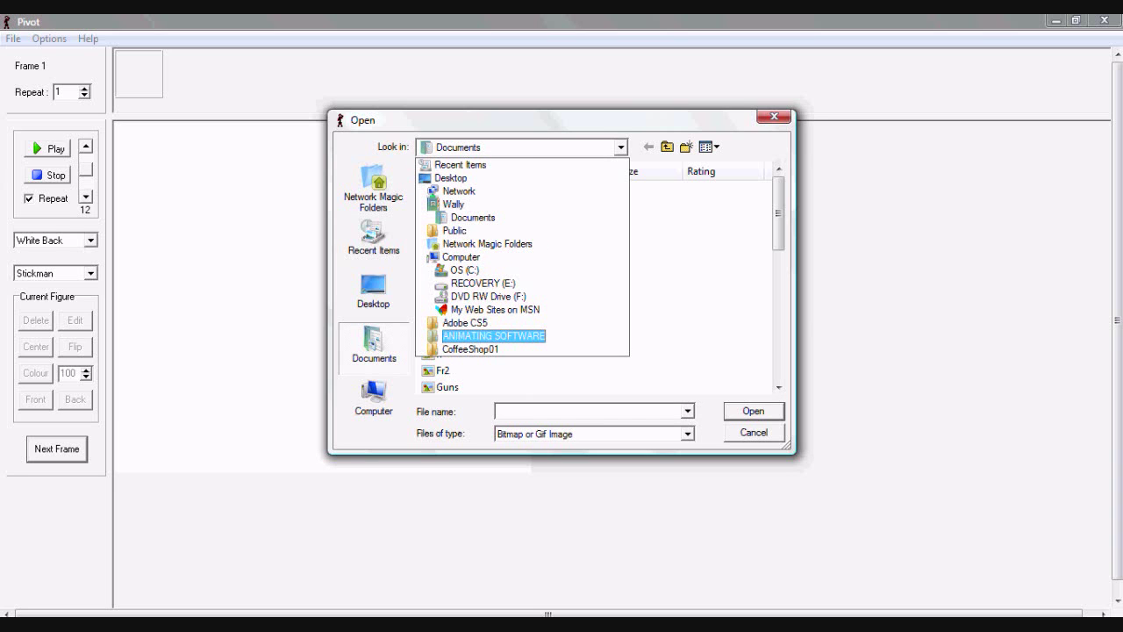
click(492, 336)
double_click(451, 205)
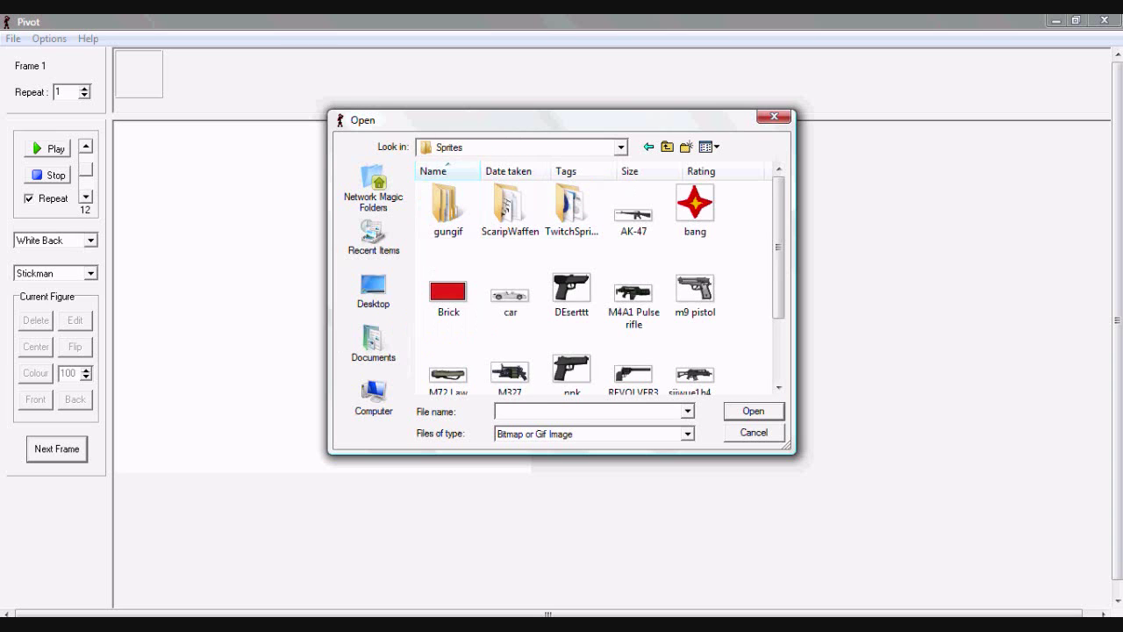
double_click(447, 203)
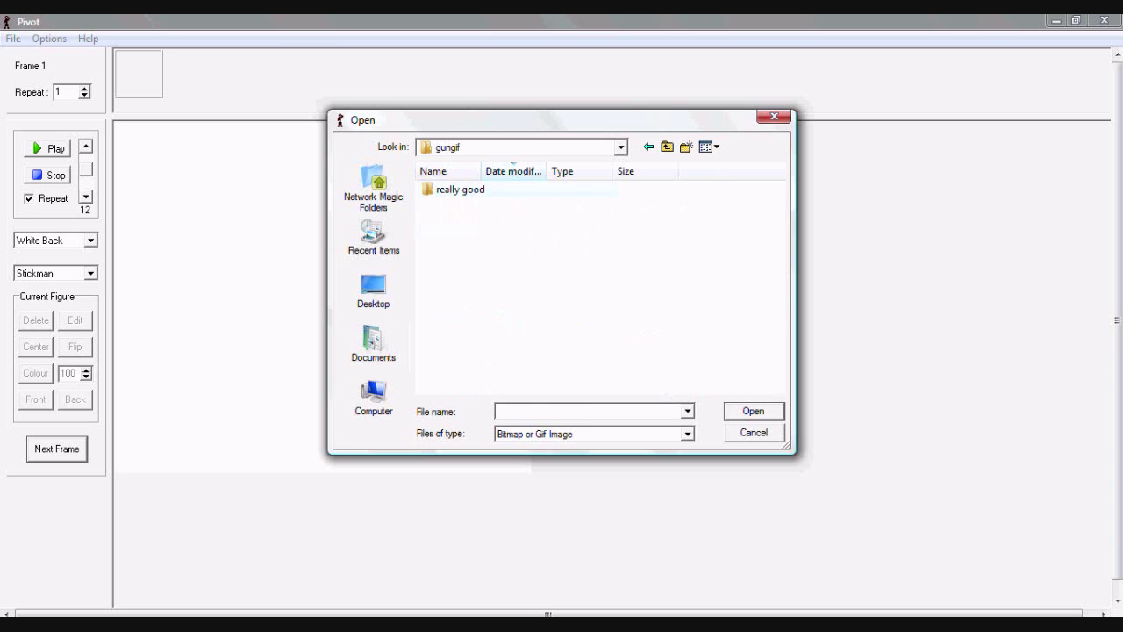
double_click(457, 190)
Load 'Tutorial gun2' as a sprite and move the gun to the canvas's left side.
scroll(605, 286, down, 3)
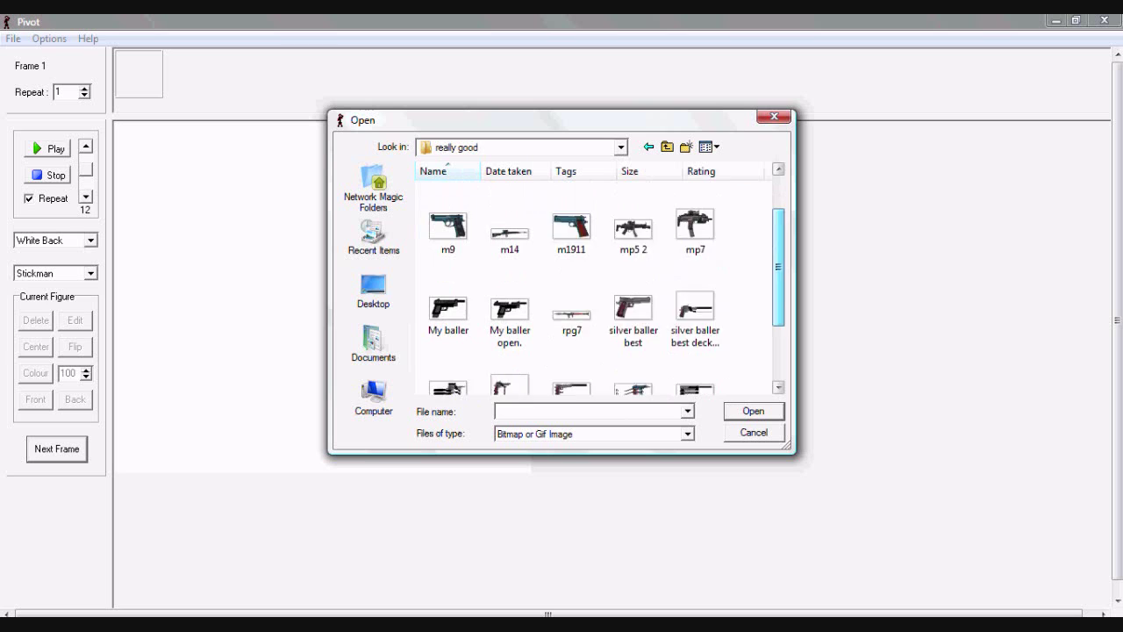
scroll(527, 290, down, 3)
scroll(527, 289, down, 3)
click(448, 367)
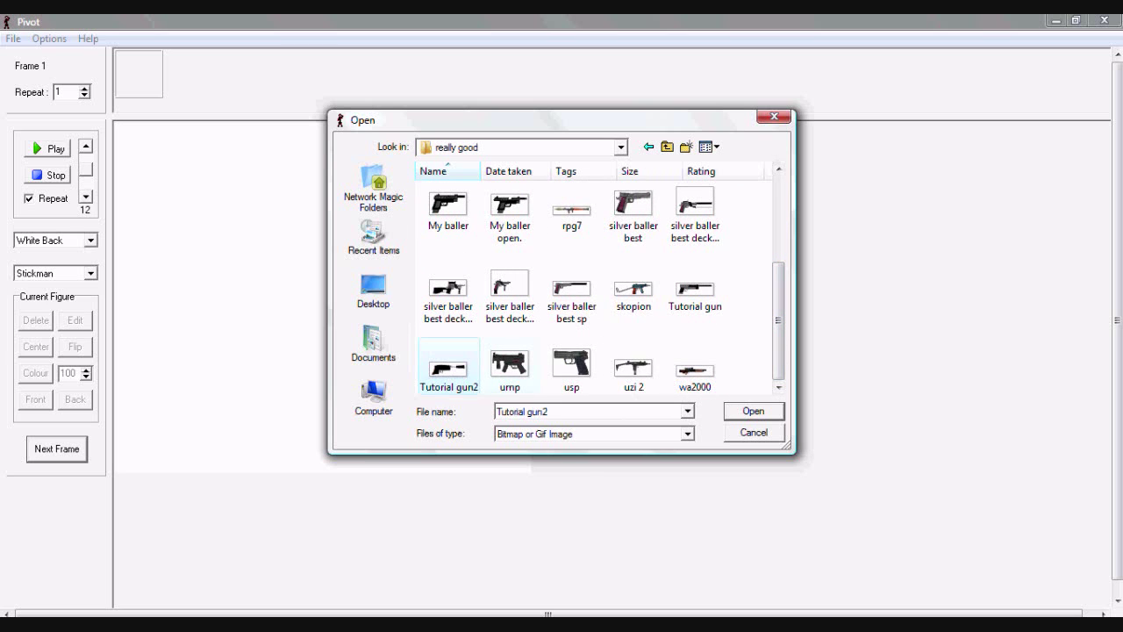
click(753, 411)
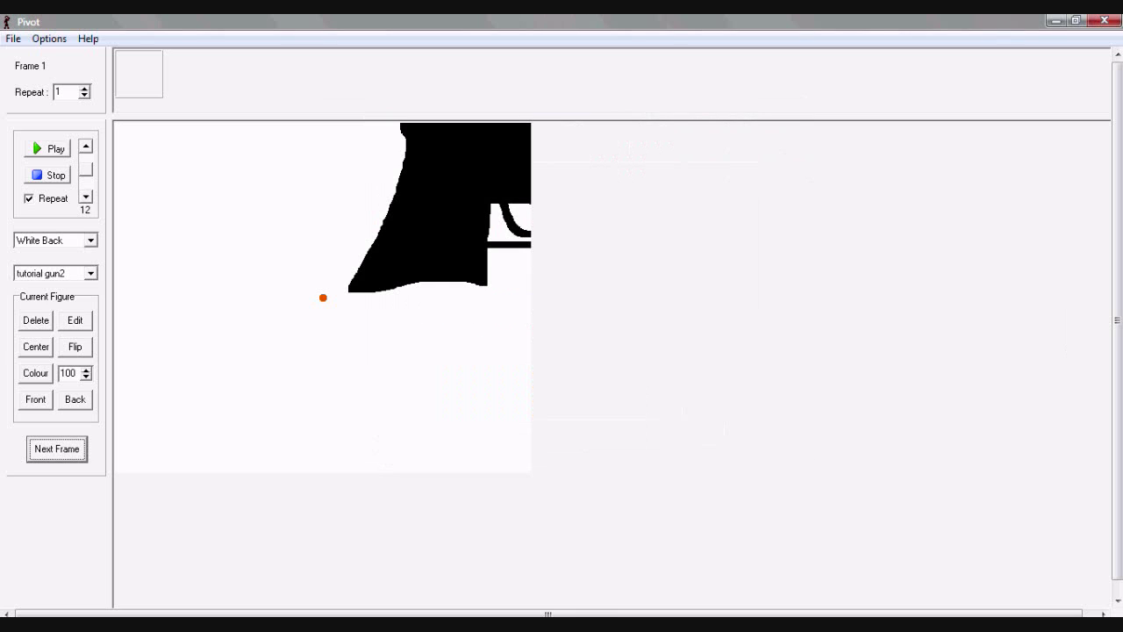
mouse_move(323, 297)
mouse_down()
mouse_move(126, 396)
mouse_move(143, 396)
mouse_move(93, 383)
mouse_move(90, 395)
mouse_up()
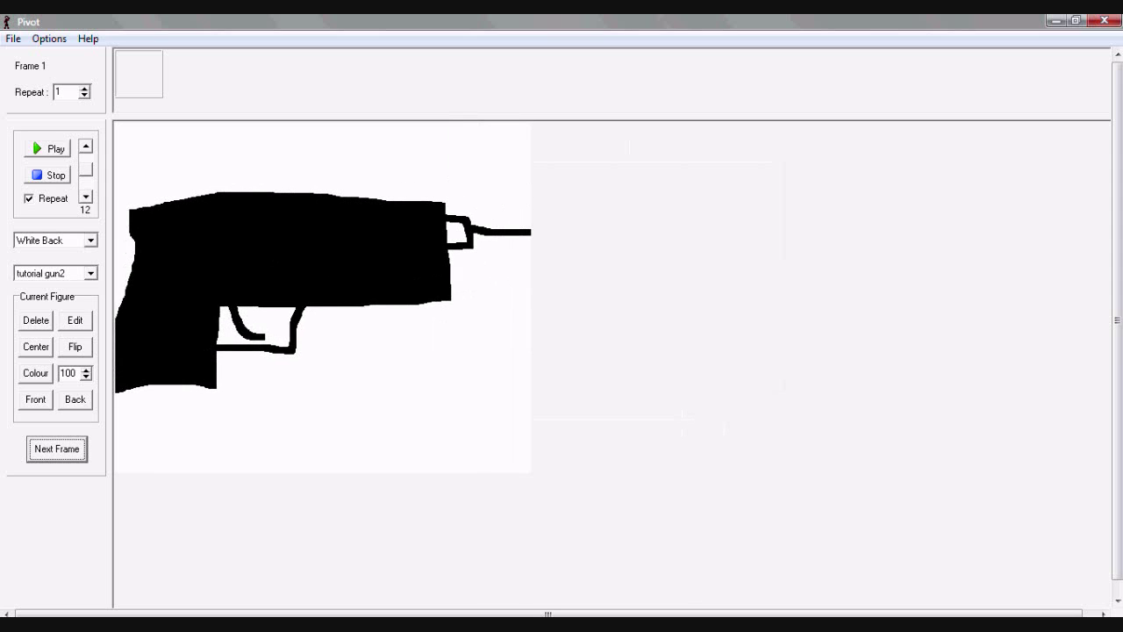
Add hold frames and a recoil frame, preview with looping off, then start a new project.
key(Return)
key(Return)
key(Return)
key(Return)
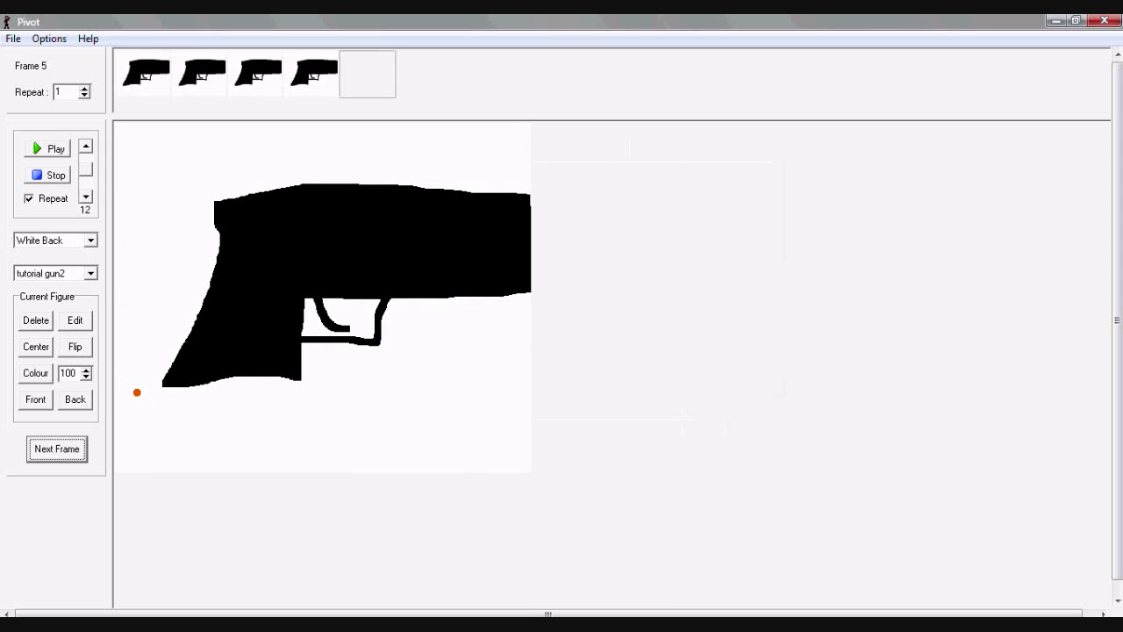
drag(137, 393, 131, 373)
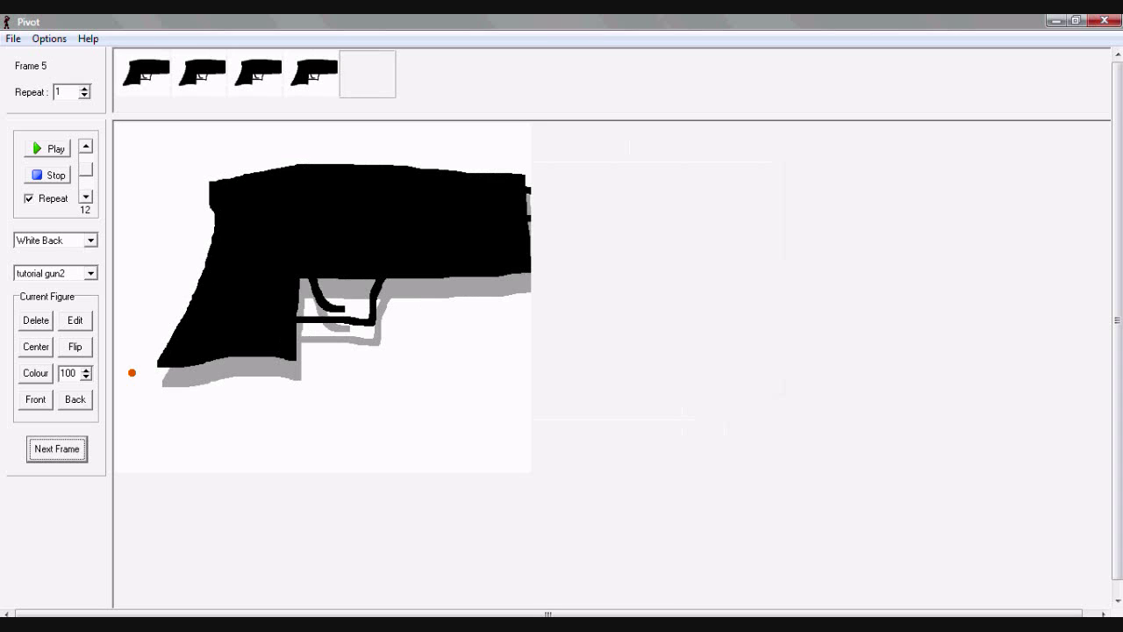
key(Return)
click(48, 149)
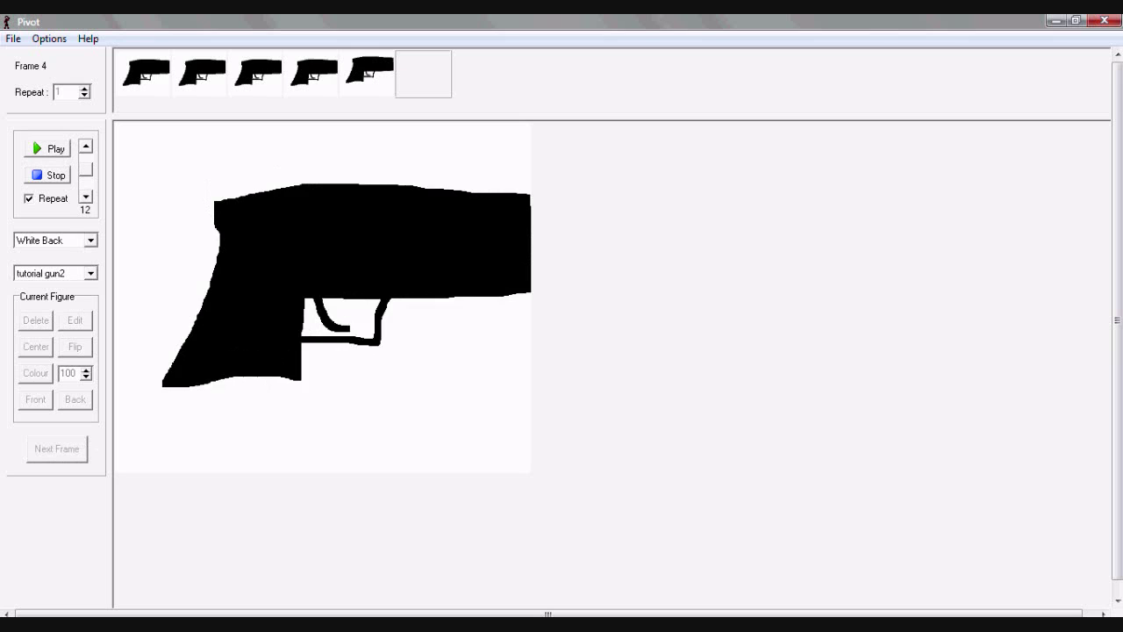
click(29, 199)
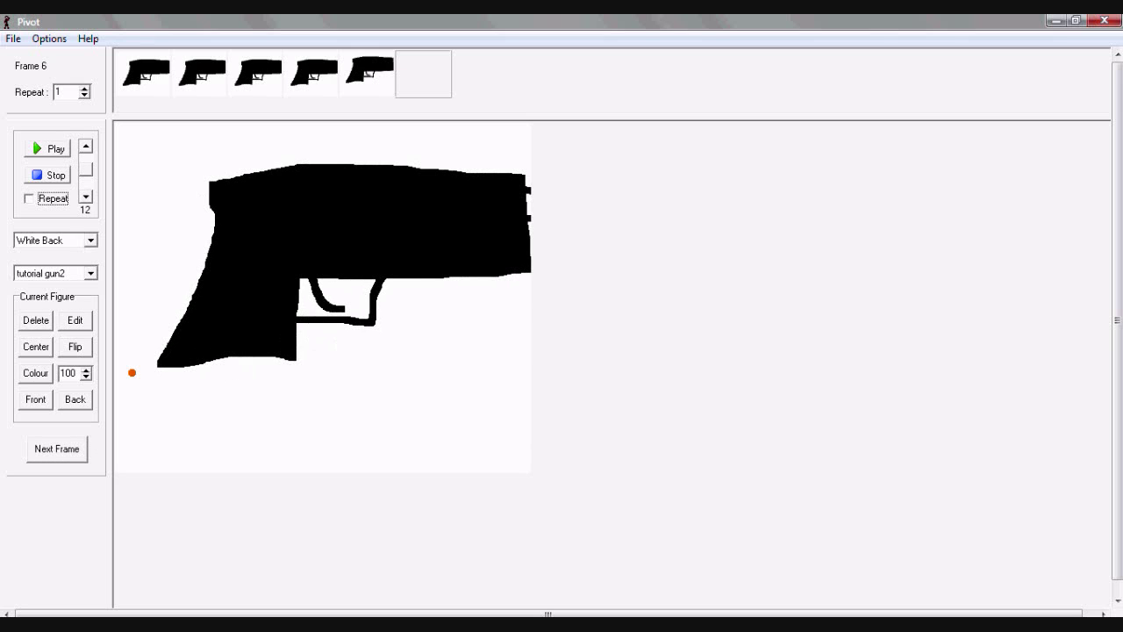
click(13, 39)
click(29, 55)
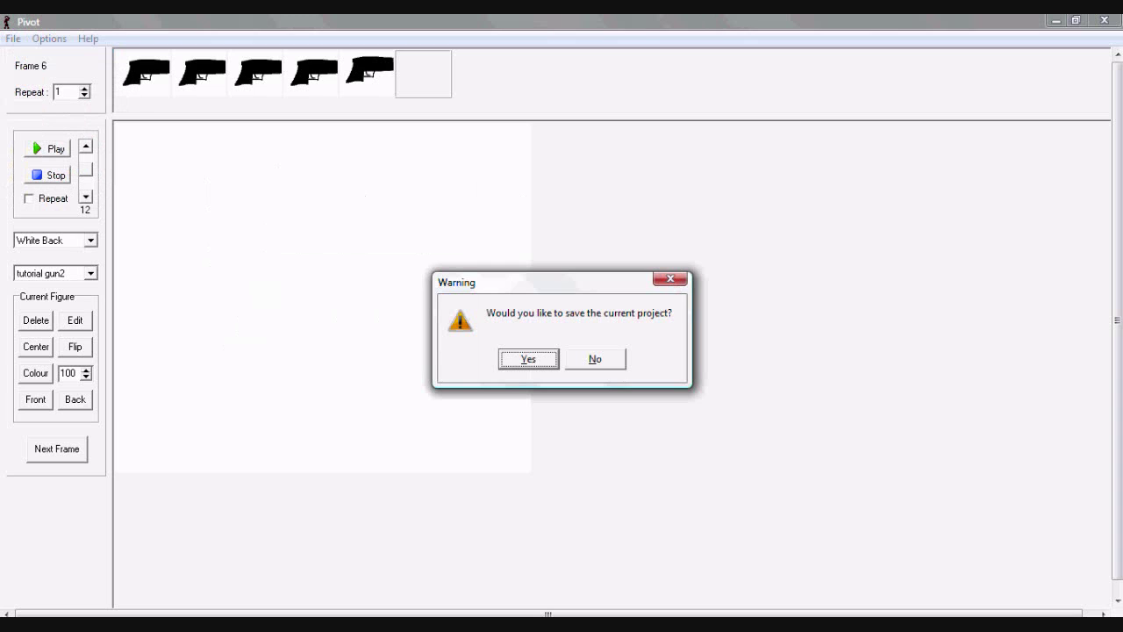
Discard the previous project without saving and delete the default stickman.
click(595, 359)
click(13, 38)
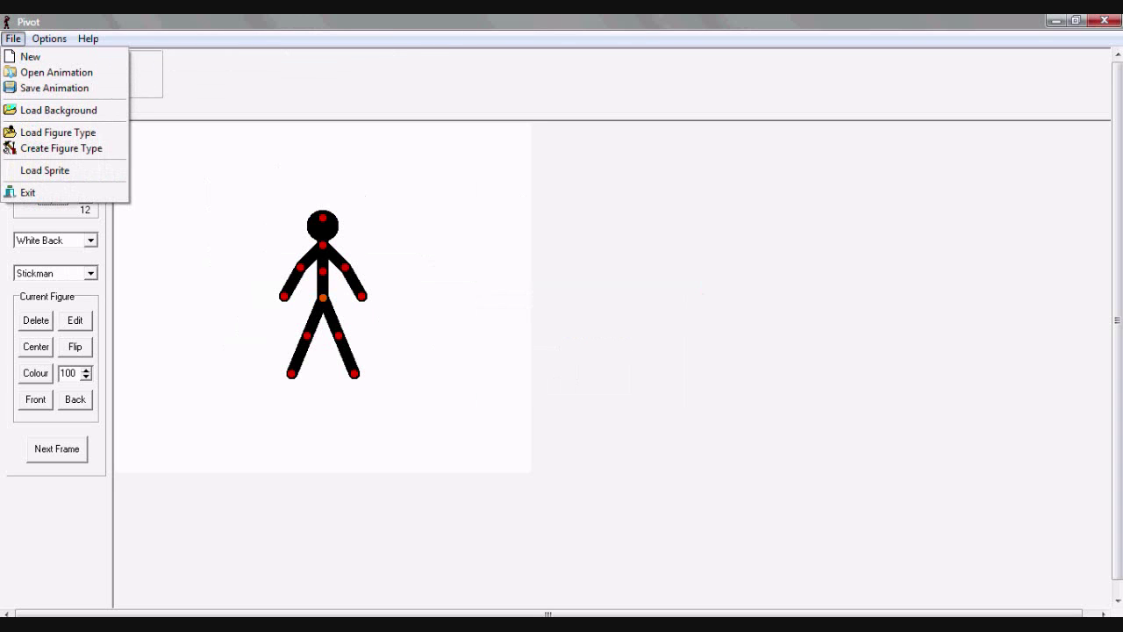
click(35, 320)
Load the 'My baller' pistol sprite and move it left and lower on the canvas.
click(13, 39)
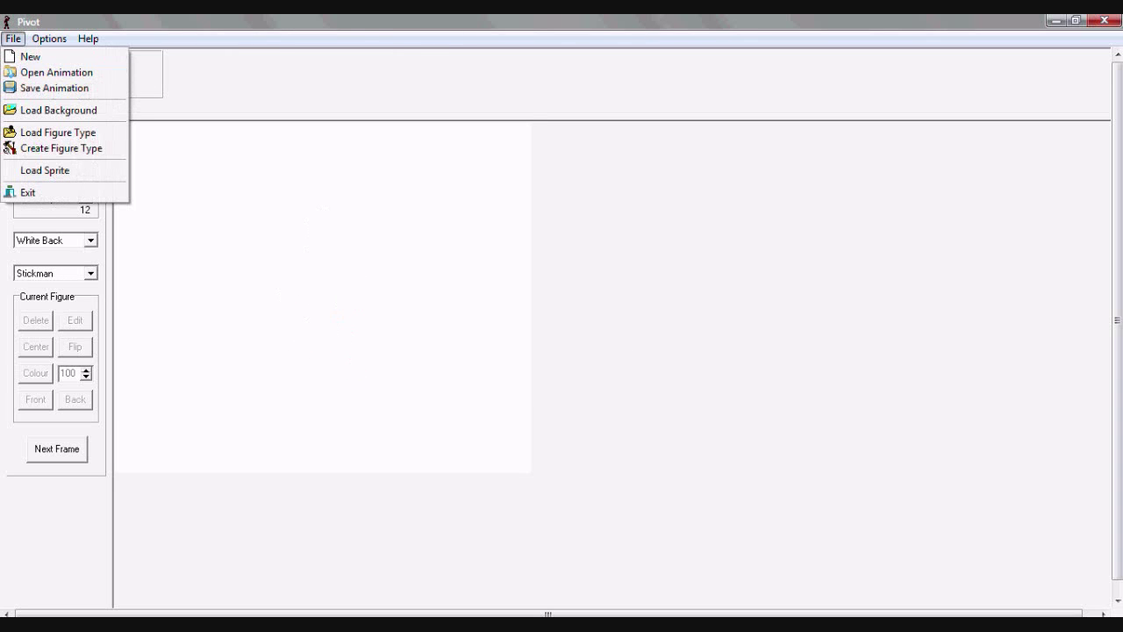
click(45, 171)
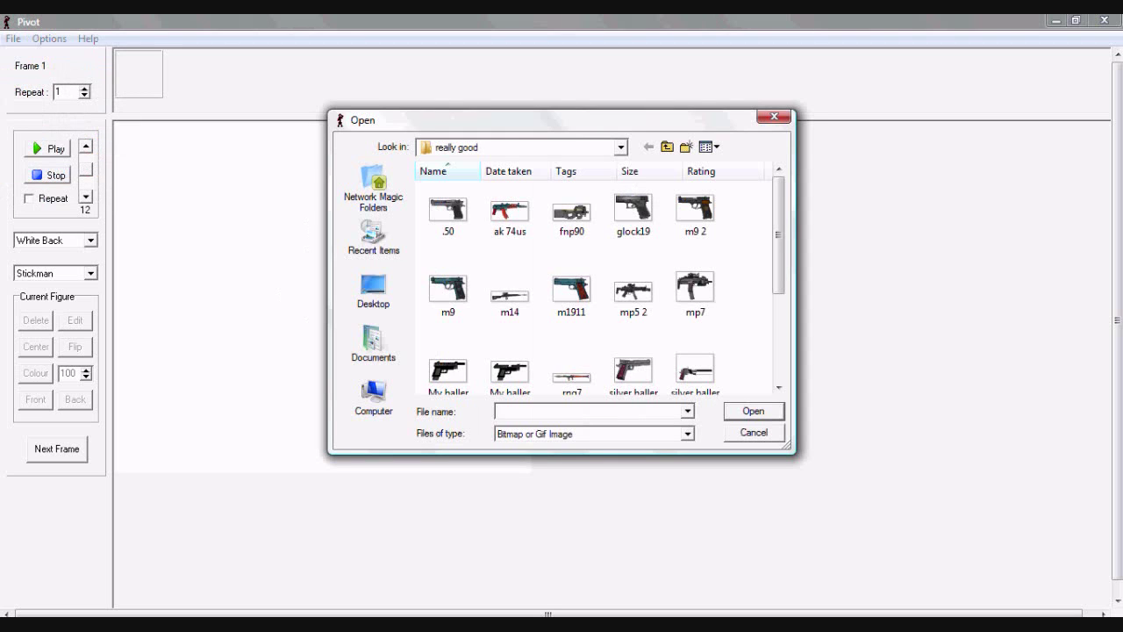
scroll(597, 281, down, 5)
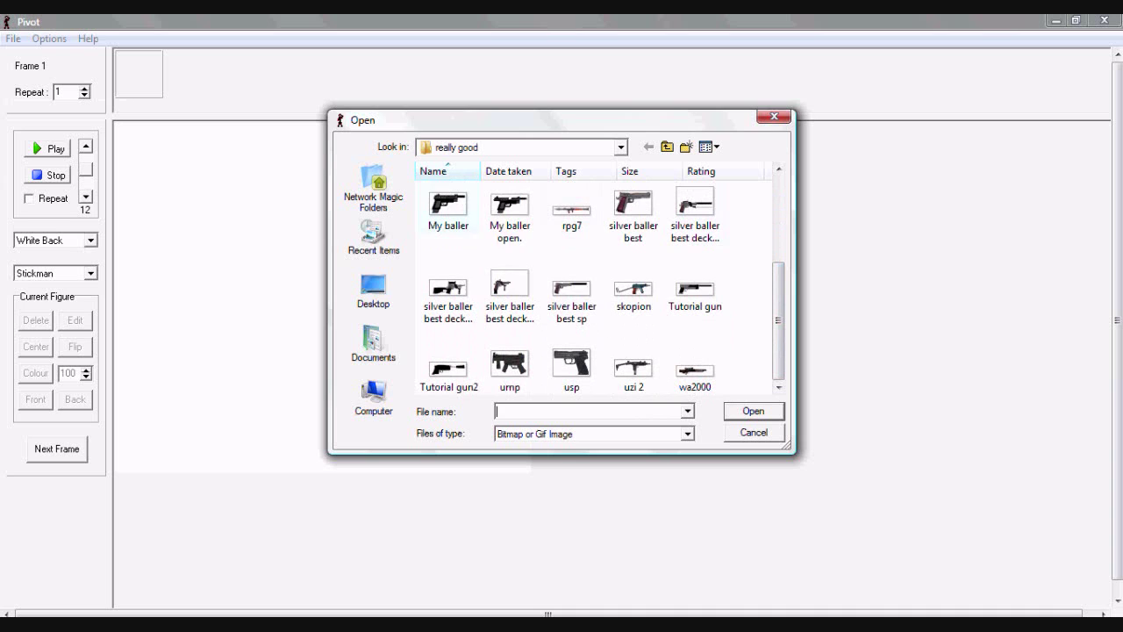
mouse_move(448, 203)
mouse_down()
mouse_move(461, 198)
mouse_move(452, 202)
mouse_up()
double_click(449, 206)
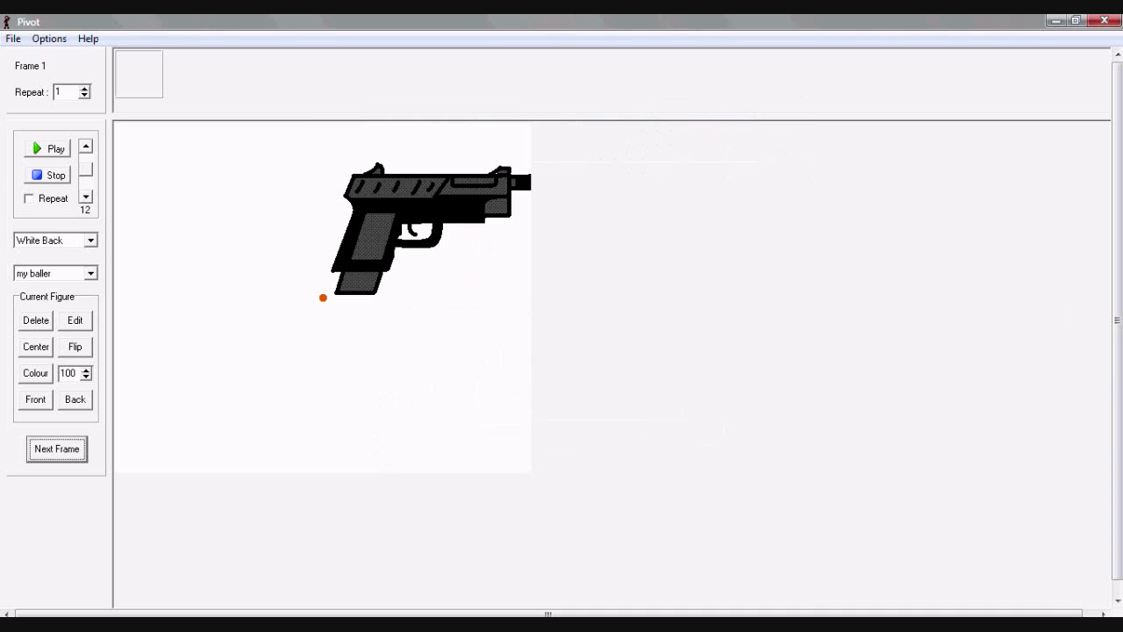
mouse_move(323, 297)
mouse_down()
mouse_move(181, 314)
mouse_move(180, 325)
mouse_up()
Load the 'My baller open.' slide-back sprite and place it below the first pistol.
click(13, 38)
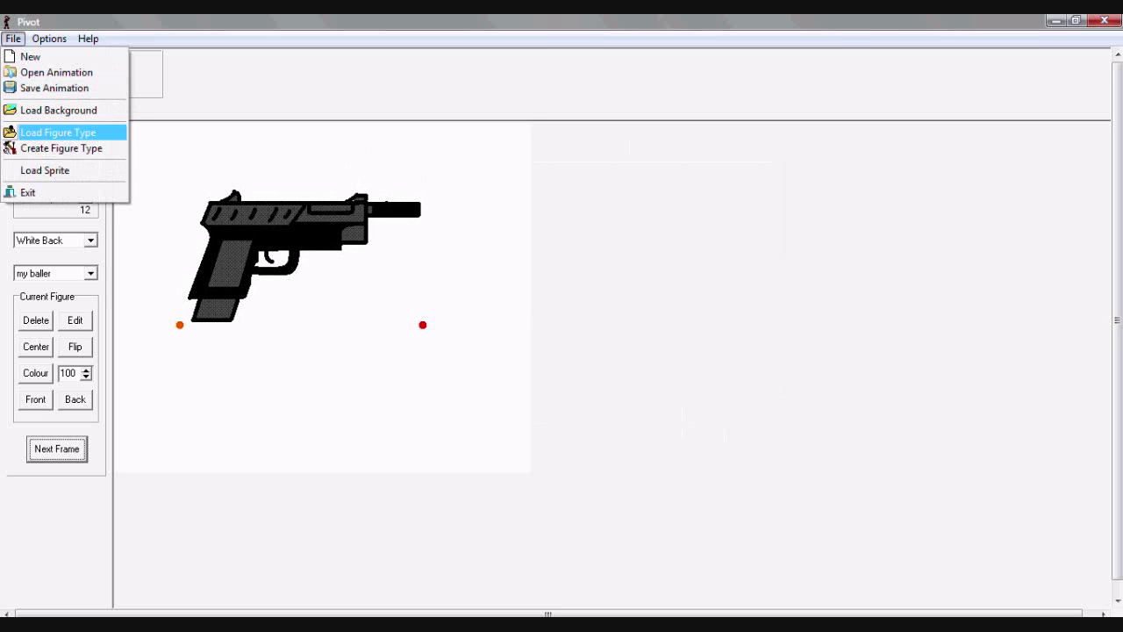
click(50, 170)
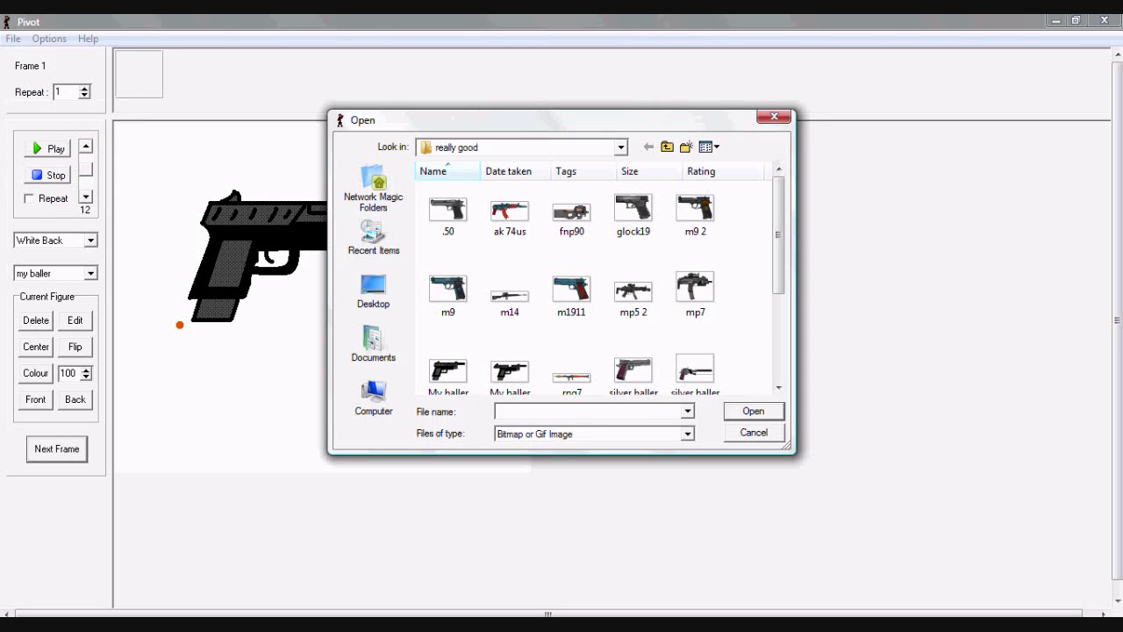
scroll(510, 263, down, 2)
scroll(510, 264, down, 1)
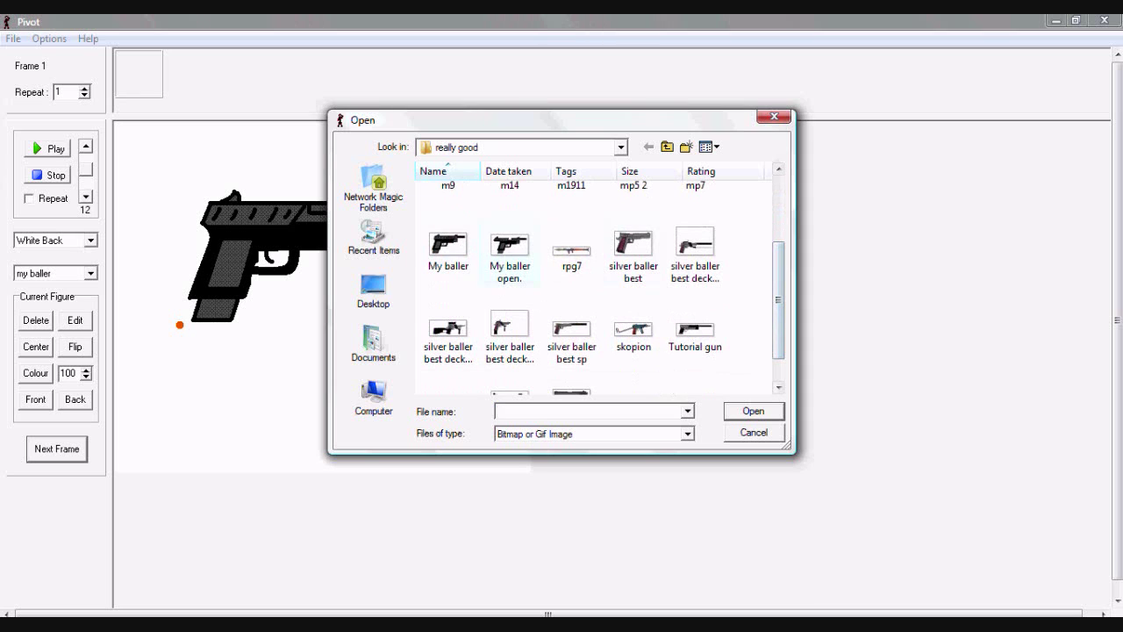
click(510, 250)
key(Return)
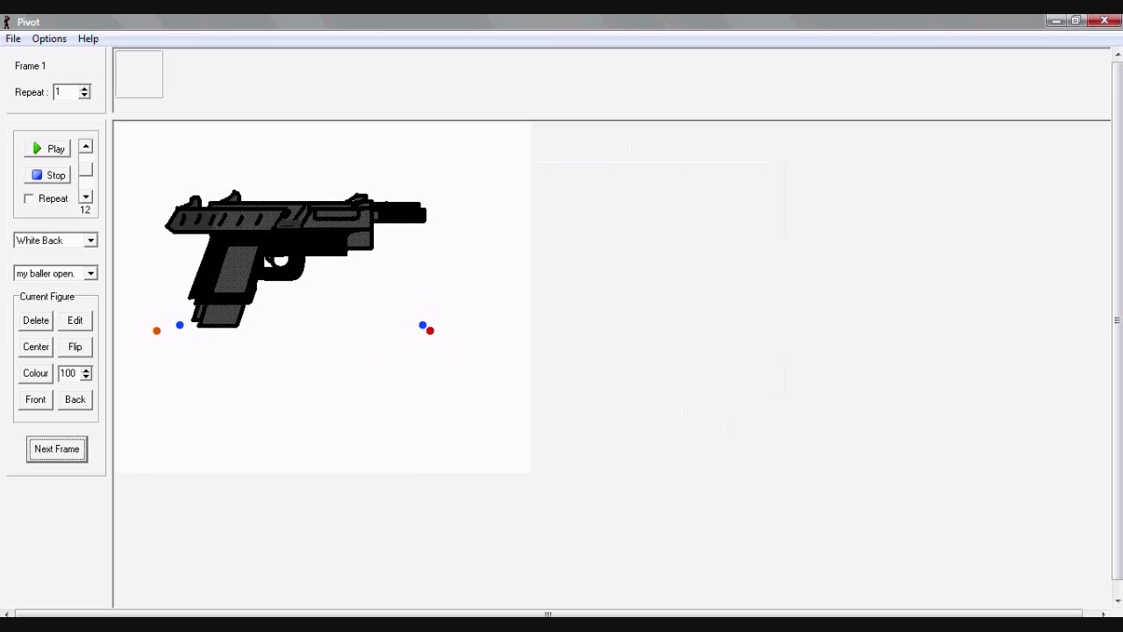
mouse_move(152, 329)
mouse_down()
mouse_move(251, 401)
mouse_move(205, 449)
mouse_move(172, 460)
mouse_up()
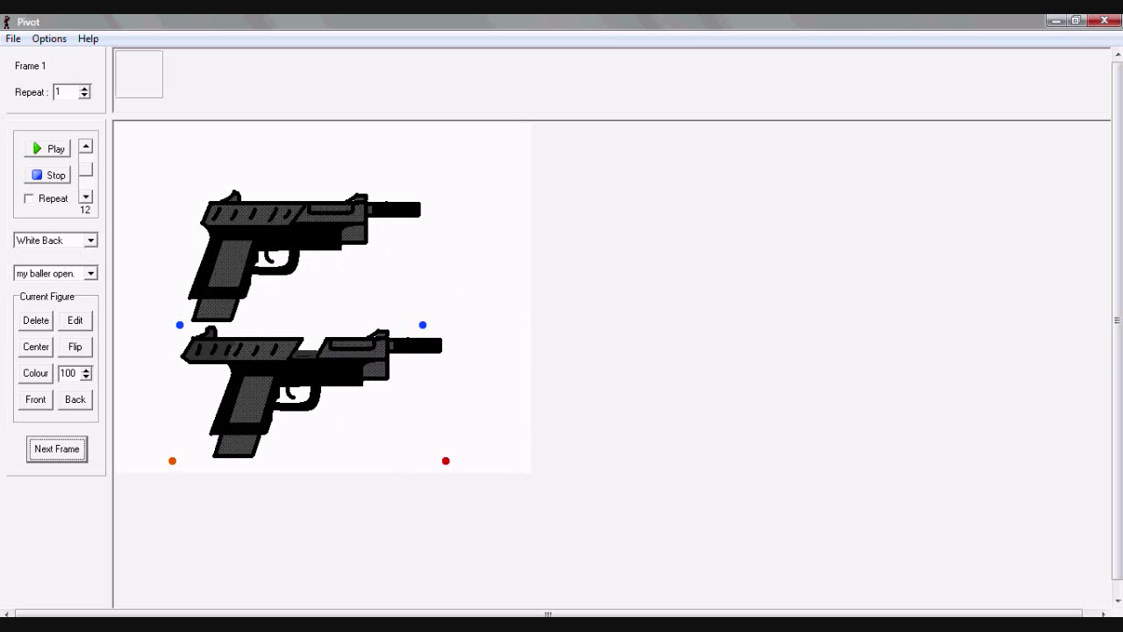
Delete both pistol figures while keeping their figure types.
click(36, 320)
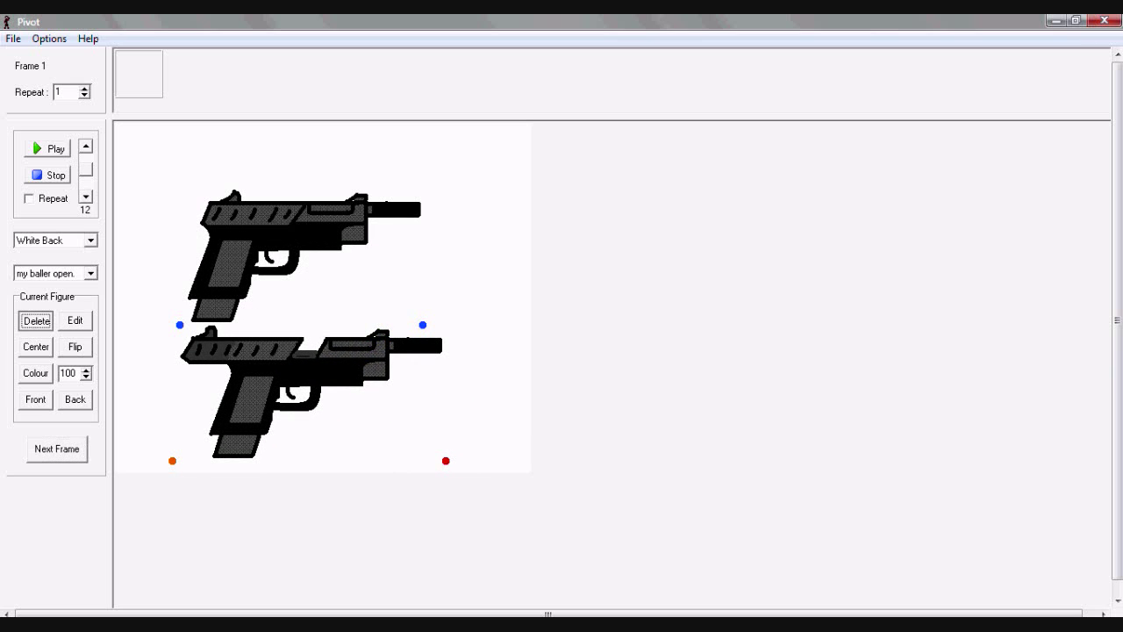
click(595, 359)
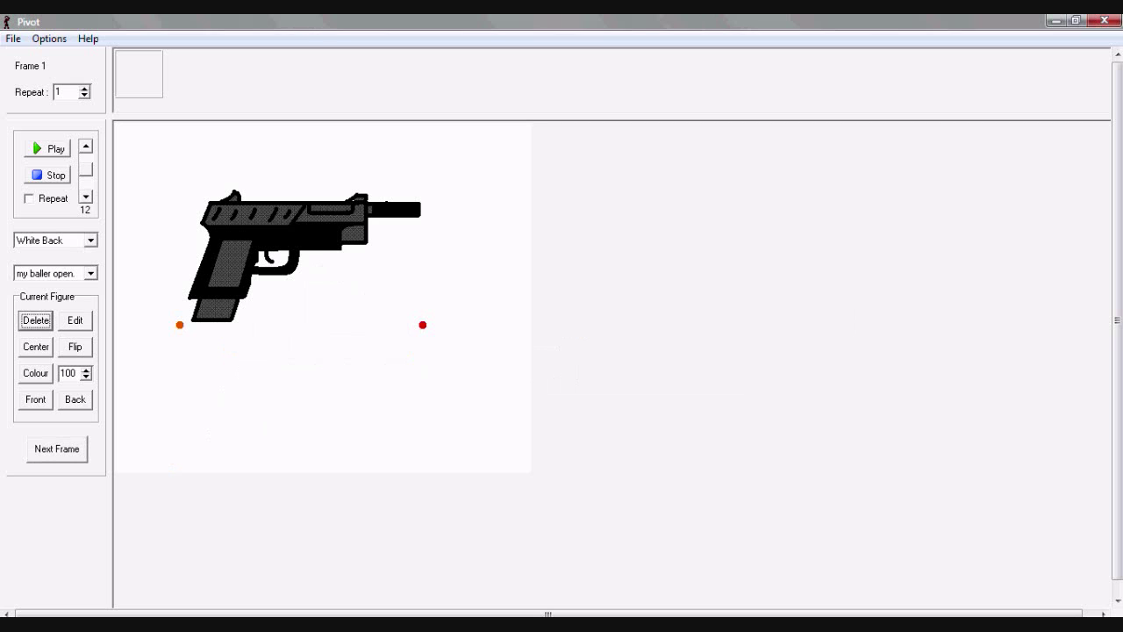
click(36, 321)
click(595, 359)
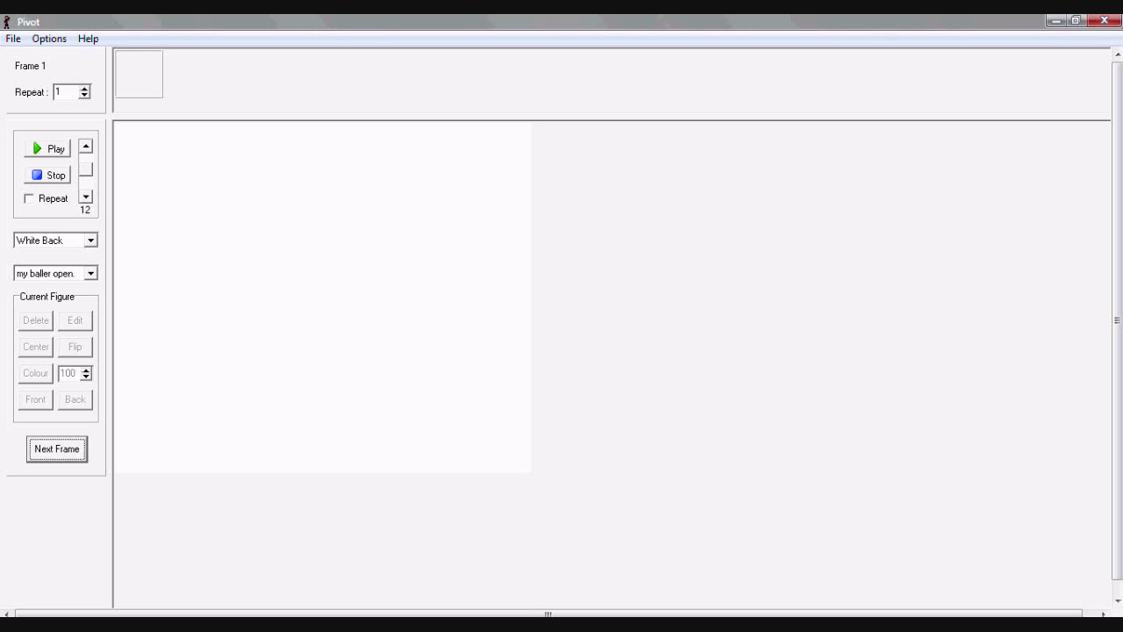
Load the Blood2.stk figure type from Documents and nudge the spatter figure down and right.
click(13, 39)
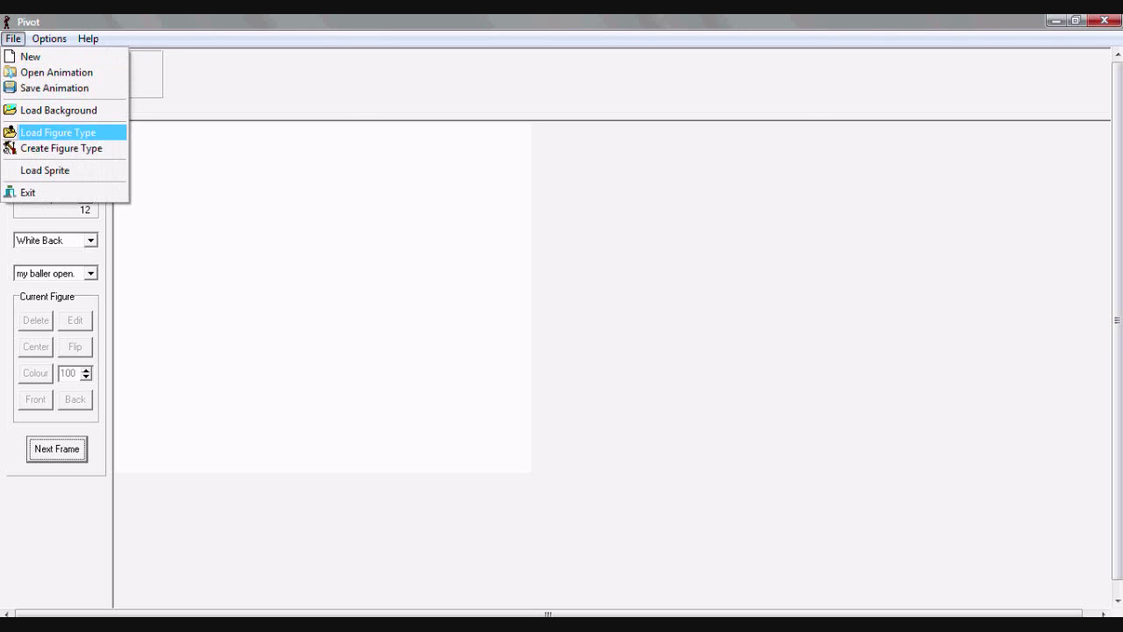
key(Return)
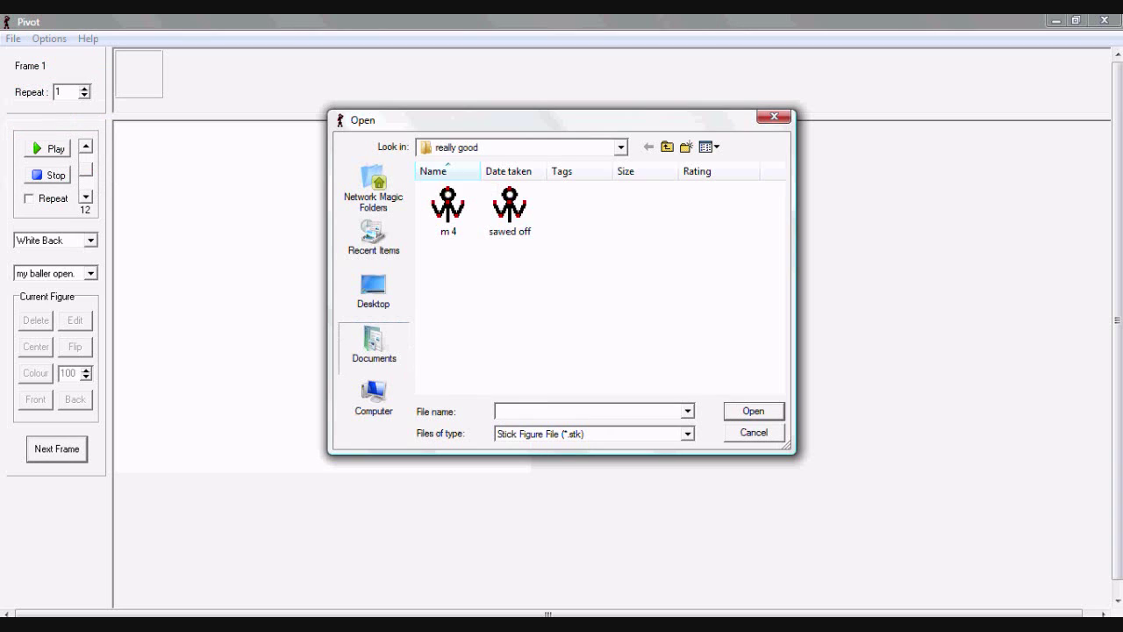
click(373, 344)
text(bo)
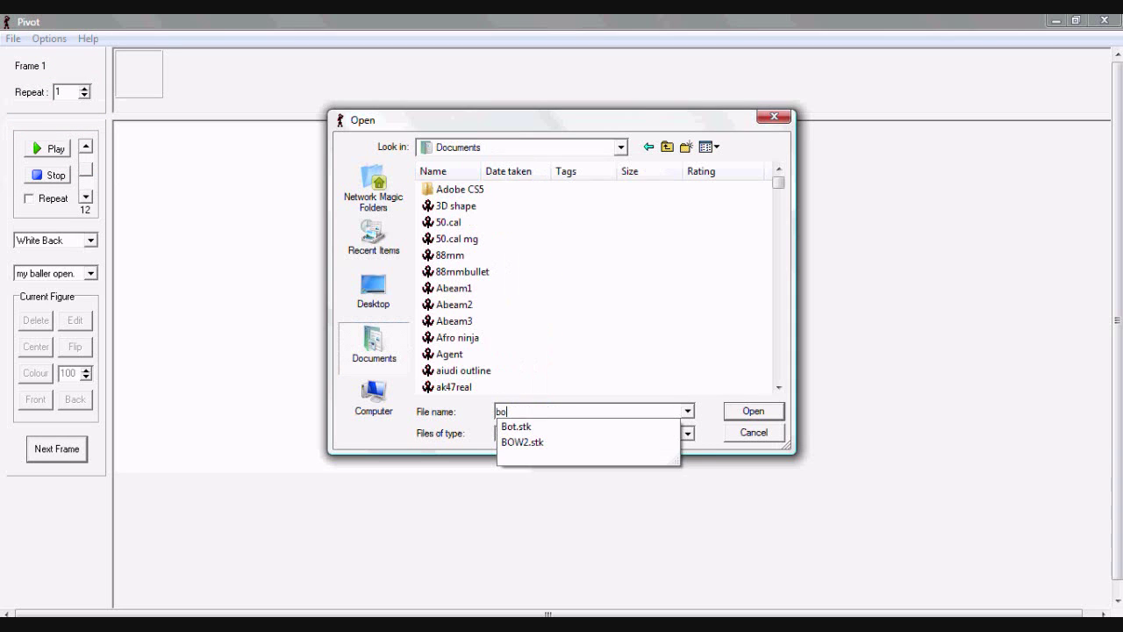
text(blood)
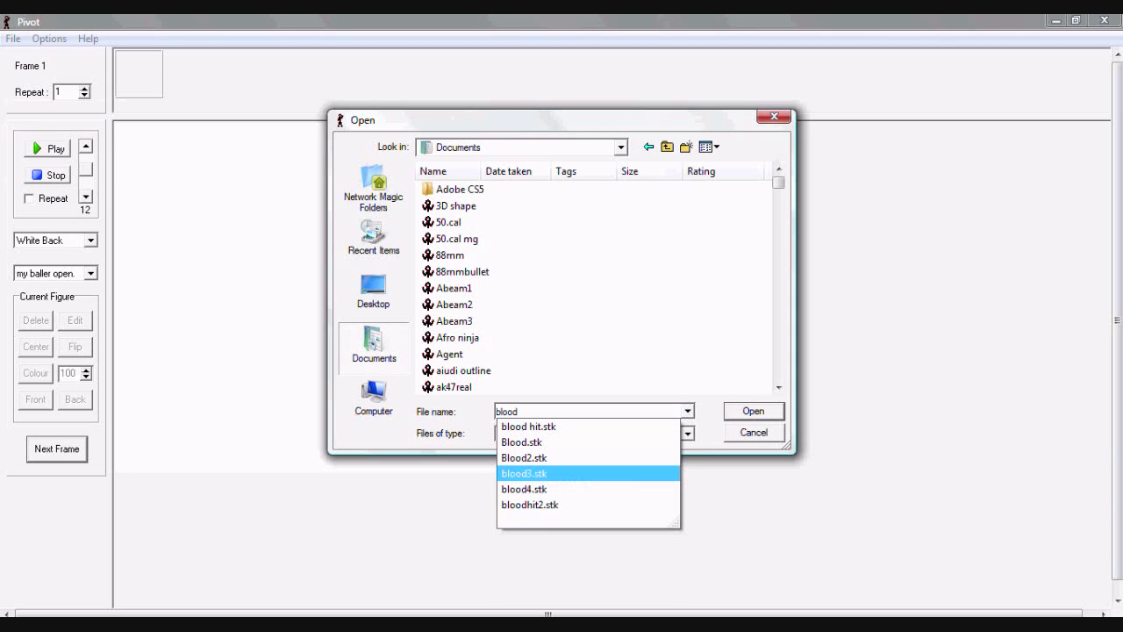
key(Return)
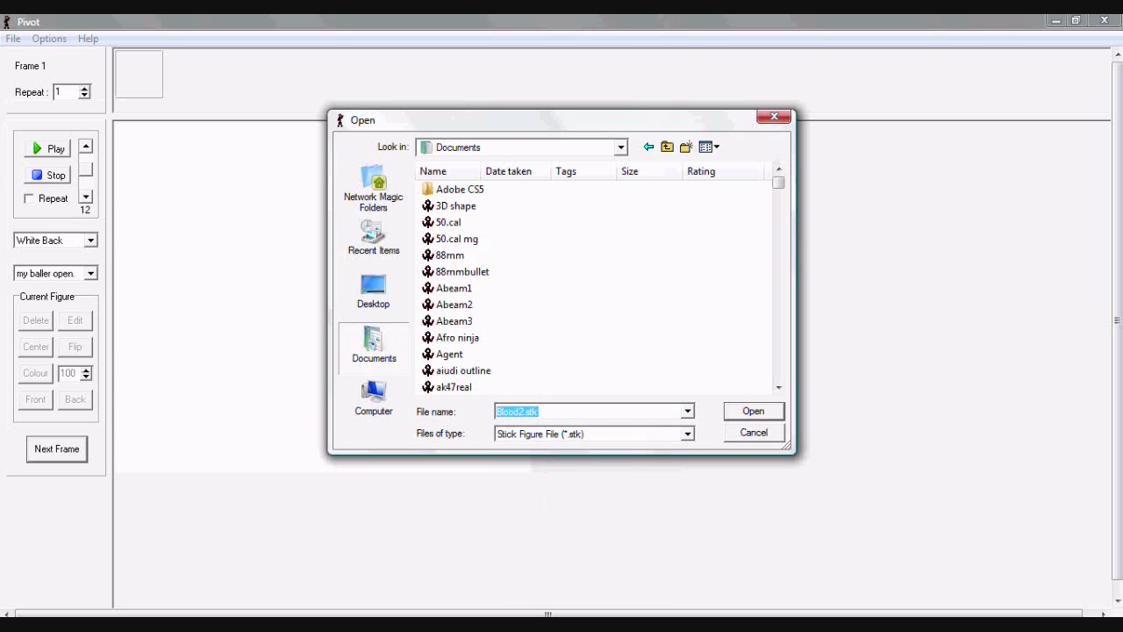
key(Return)
drag(323, 298, 359, 326)
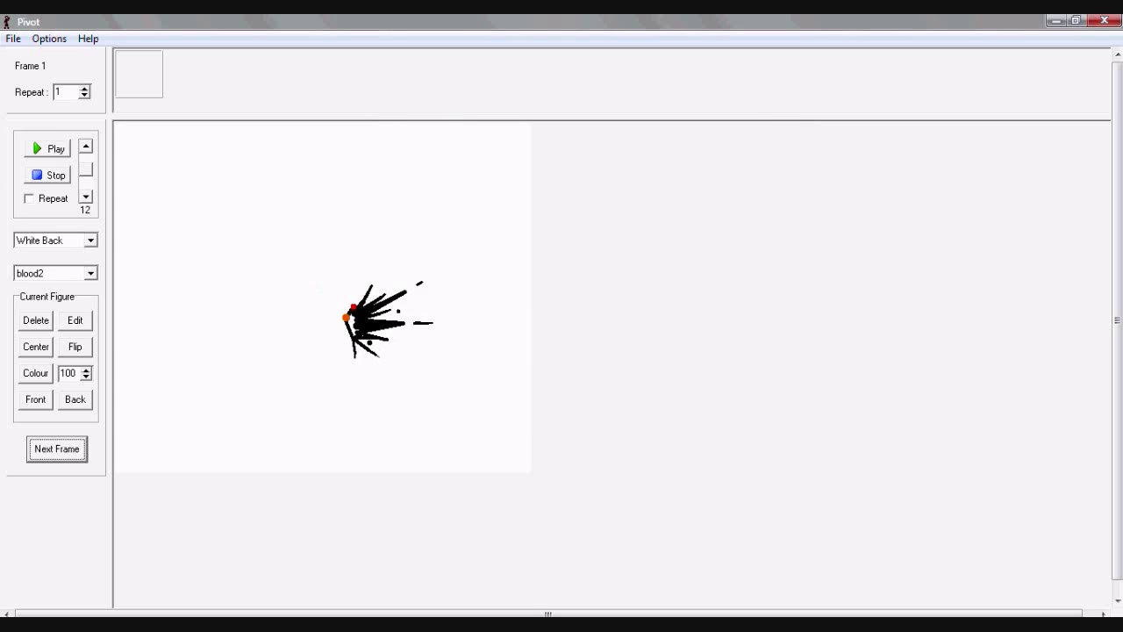
Add a 'my baller' pistol and set a yellow spatter flash at its muzzle.
click(89, 273)
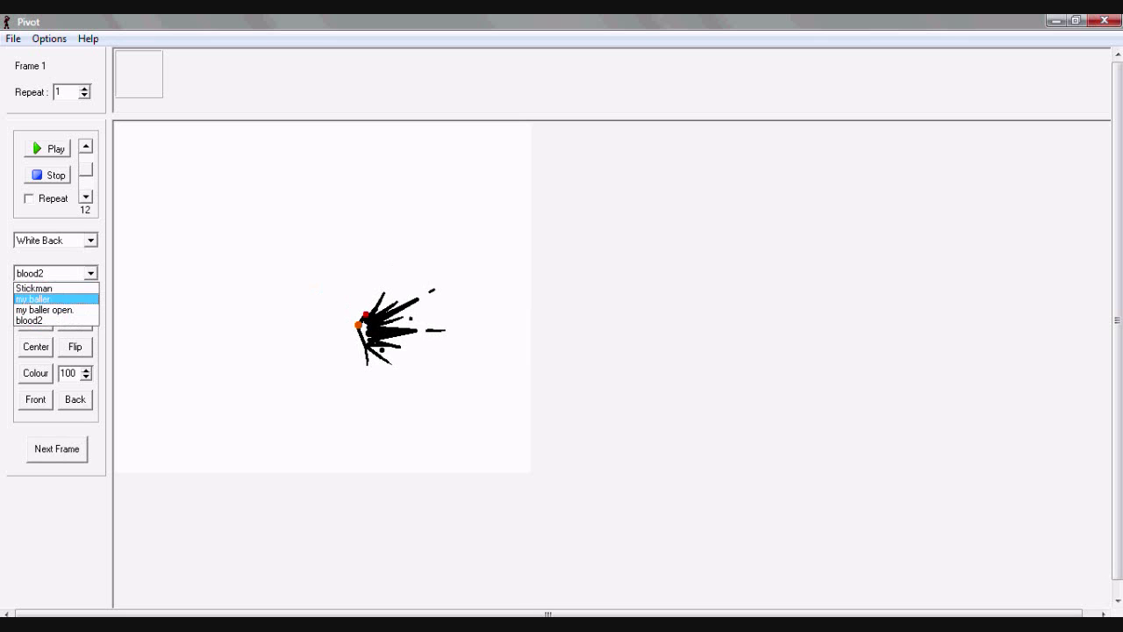
click(35, 299)
drag(323, 298, 162, 374)
drag(359, 325, 389, 265)
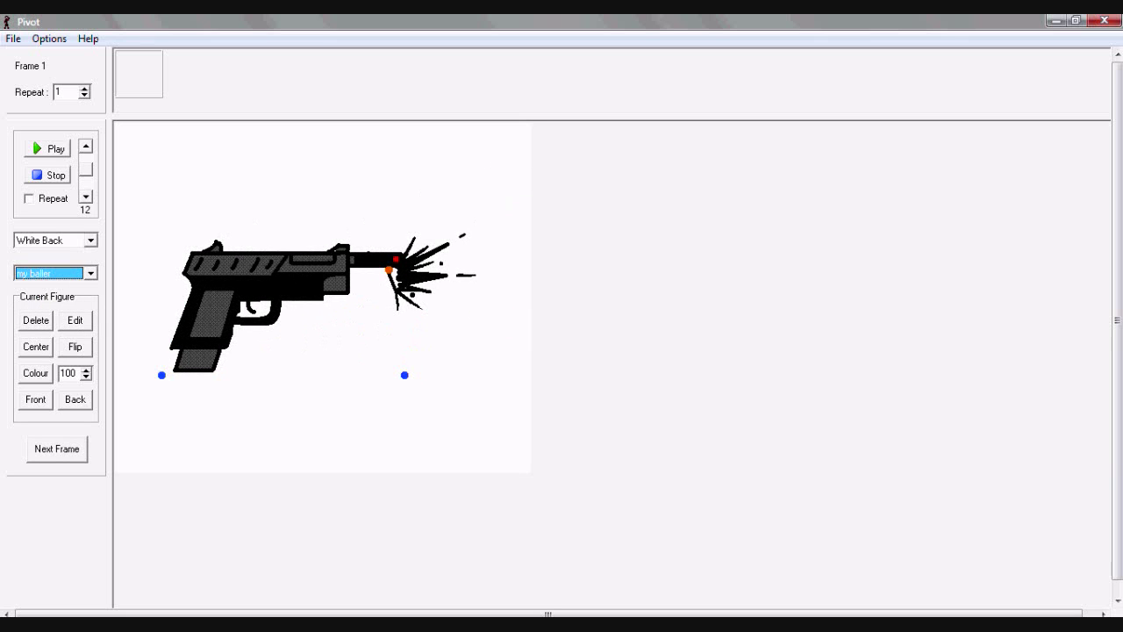
click(35, 373)
click(509, 200)
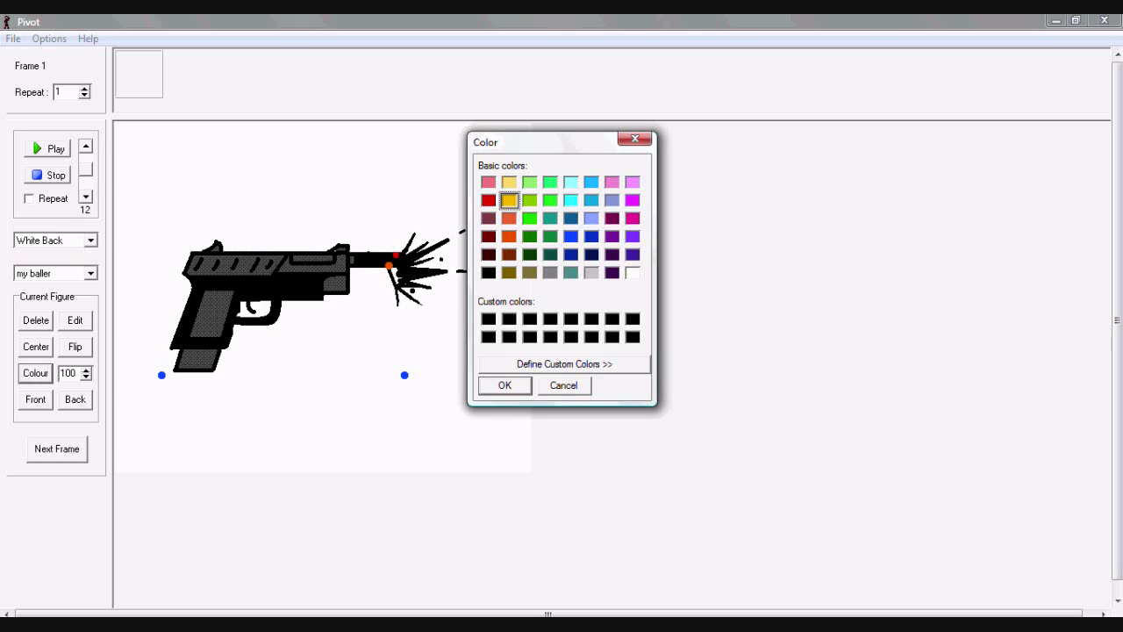
key(Return)
drag(396, 254, 395, 251)
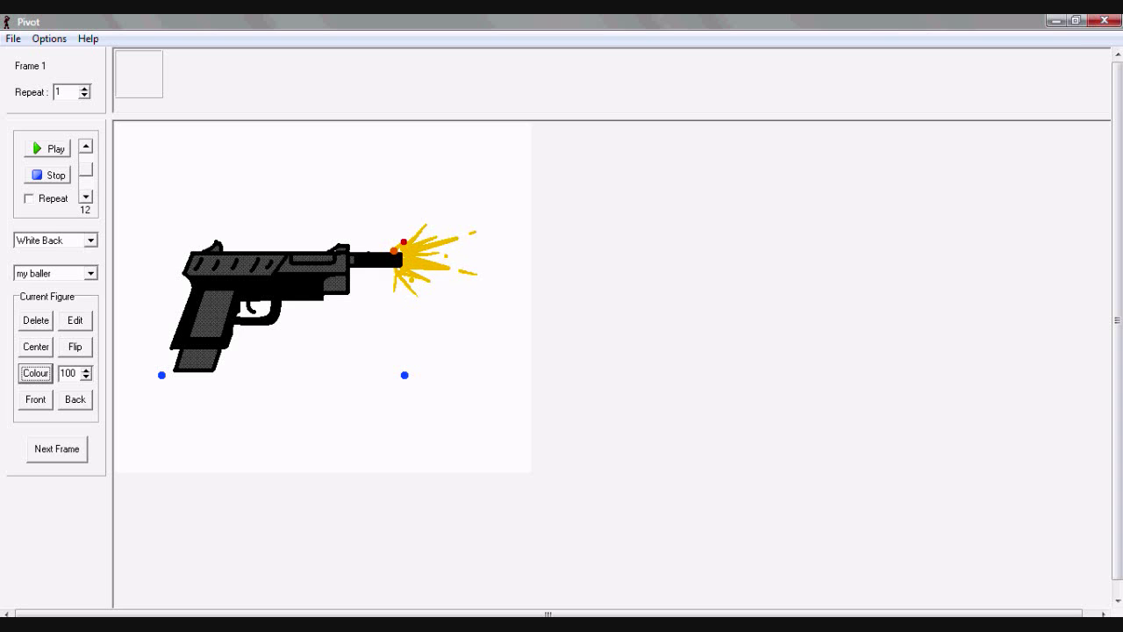
Recolour the muzzle flash white to hide it and store frame 1.
click(404, 375)
click(404, 242)
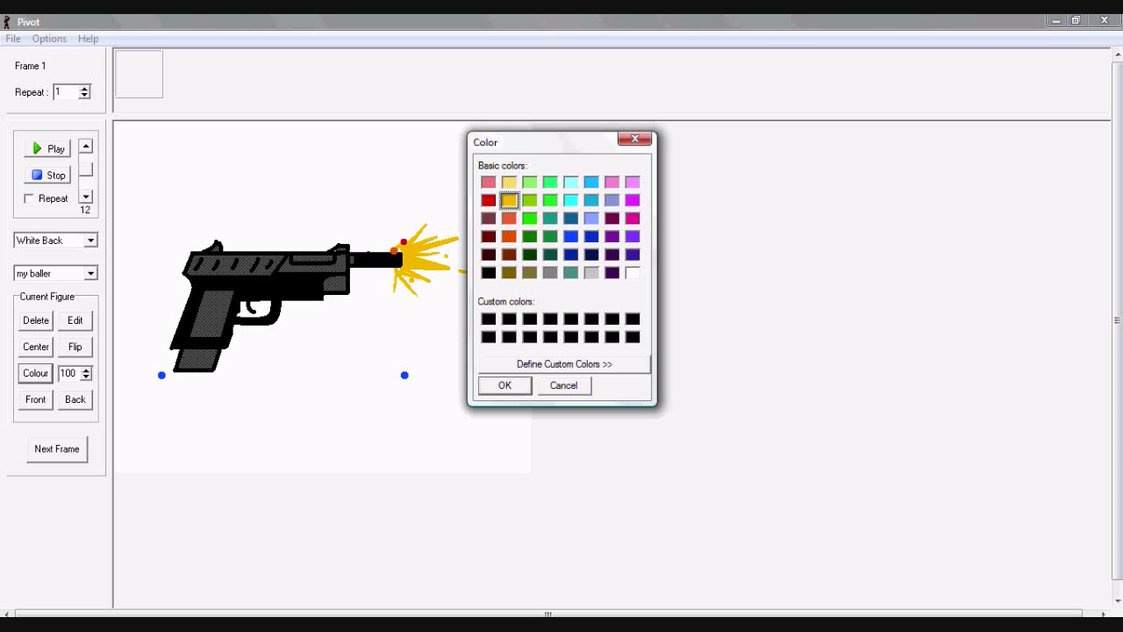
click(632, 273)
click(505, 385)
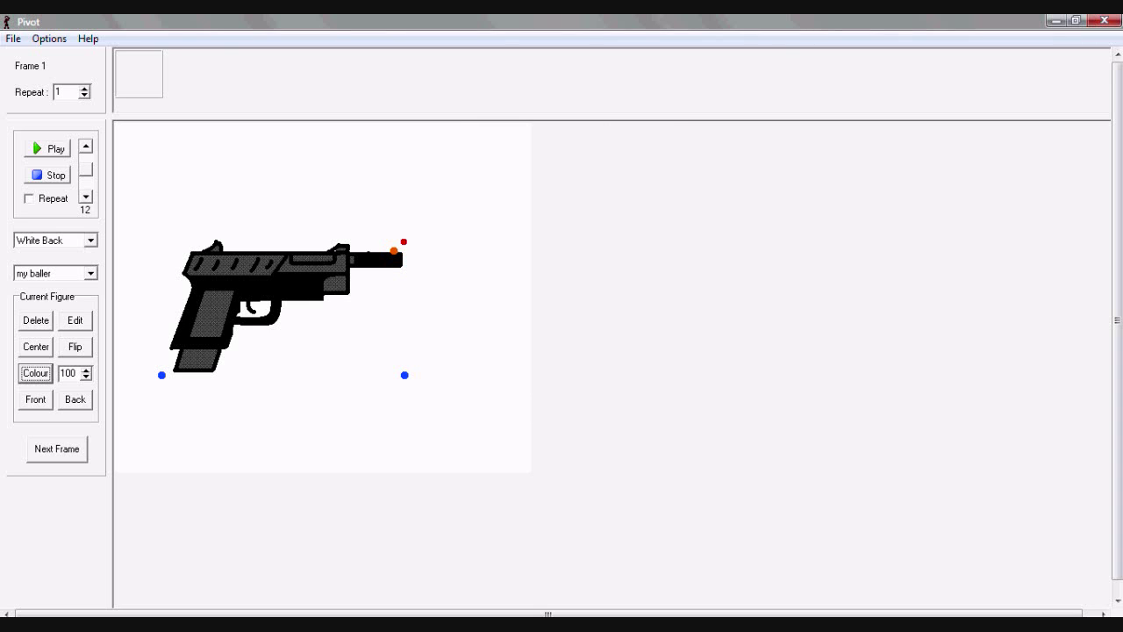
click(56, 449)
Replace the closed-slide pistol with the 'my baller open.' sprite, aligned to the previous frame's ghost.
click(90, 273)
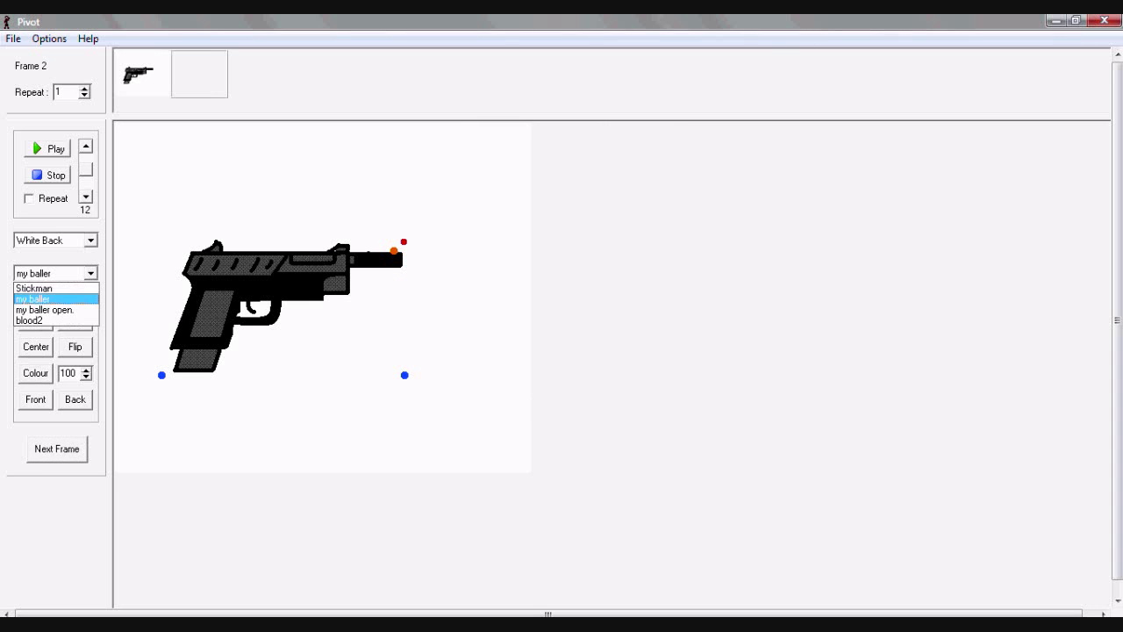
click(44, 309)
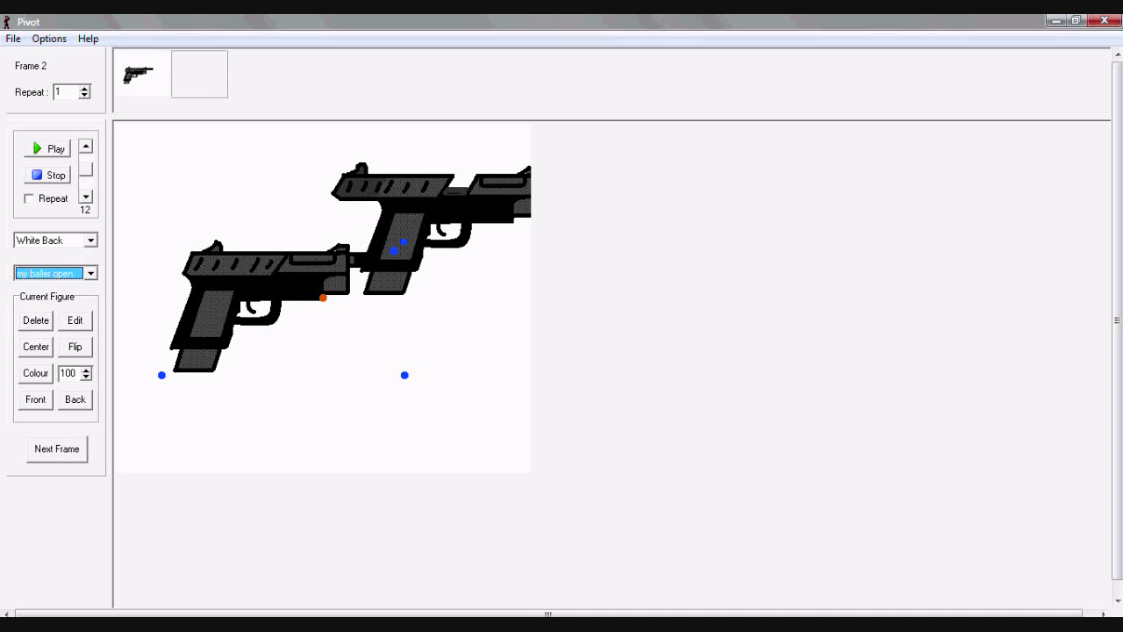
click(36, 320)
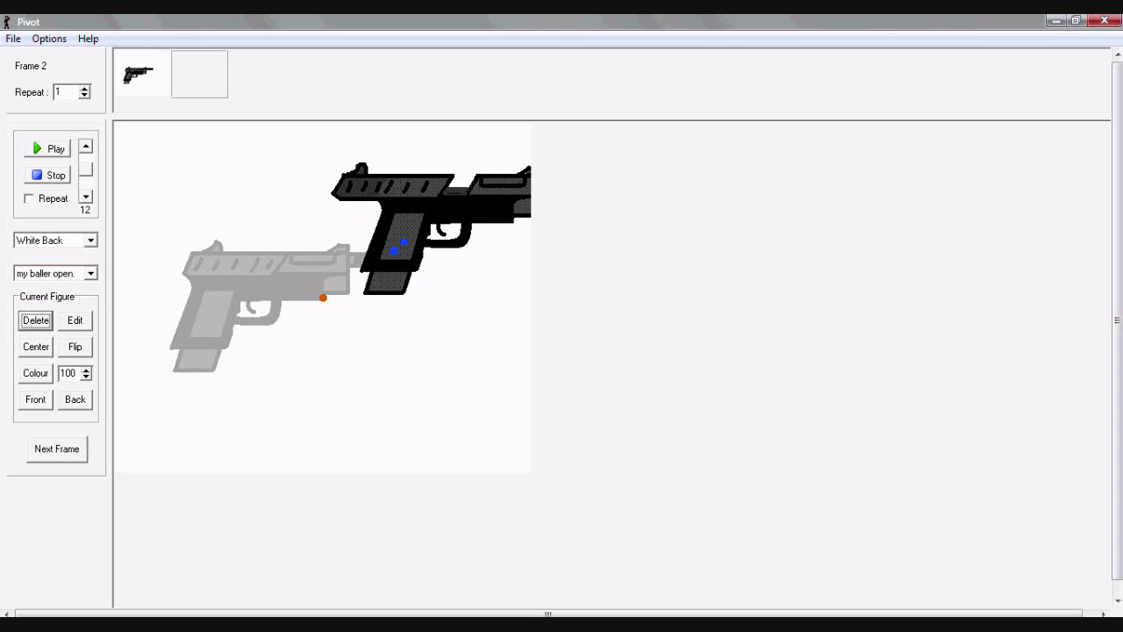
drag(323, 298, 133, 376)
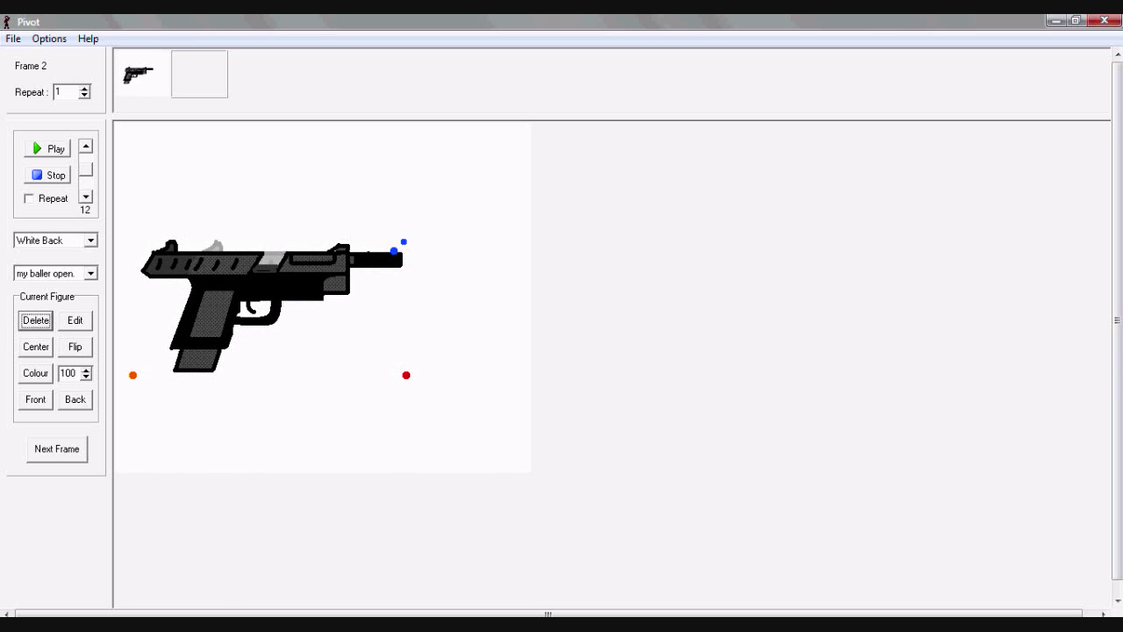
Colour the muzzle flash yellow and store the scene as frame 2.
click(394, 251)
click(35, 373)
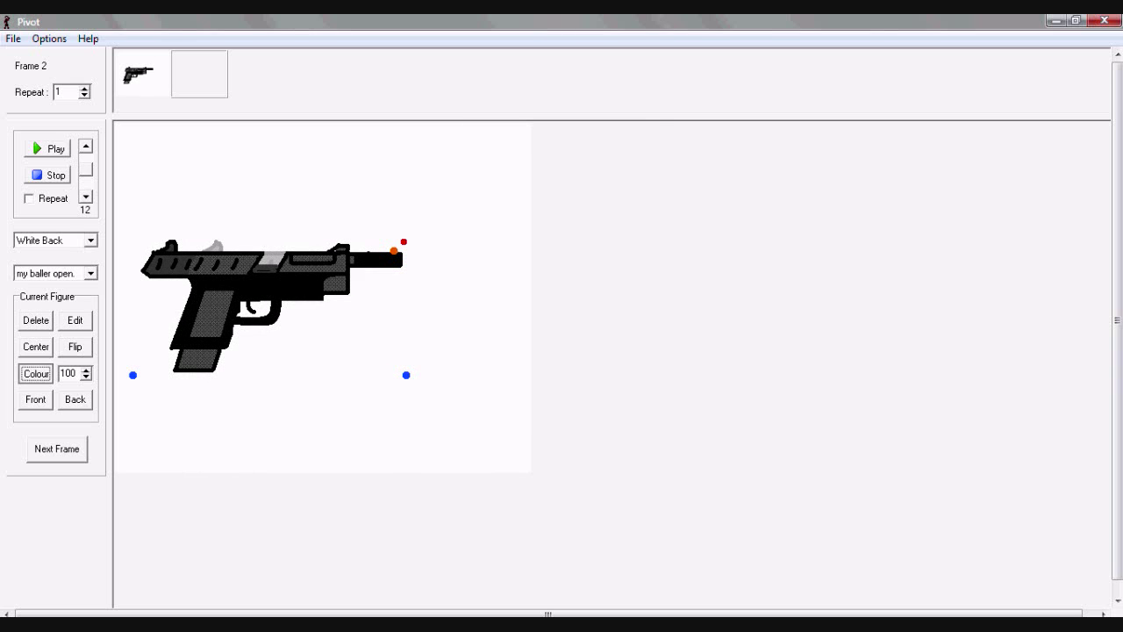
click(509, 201)
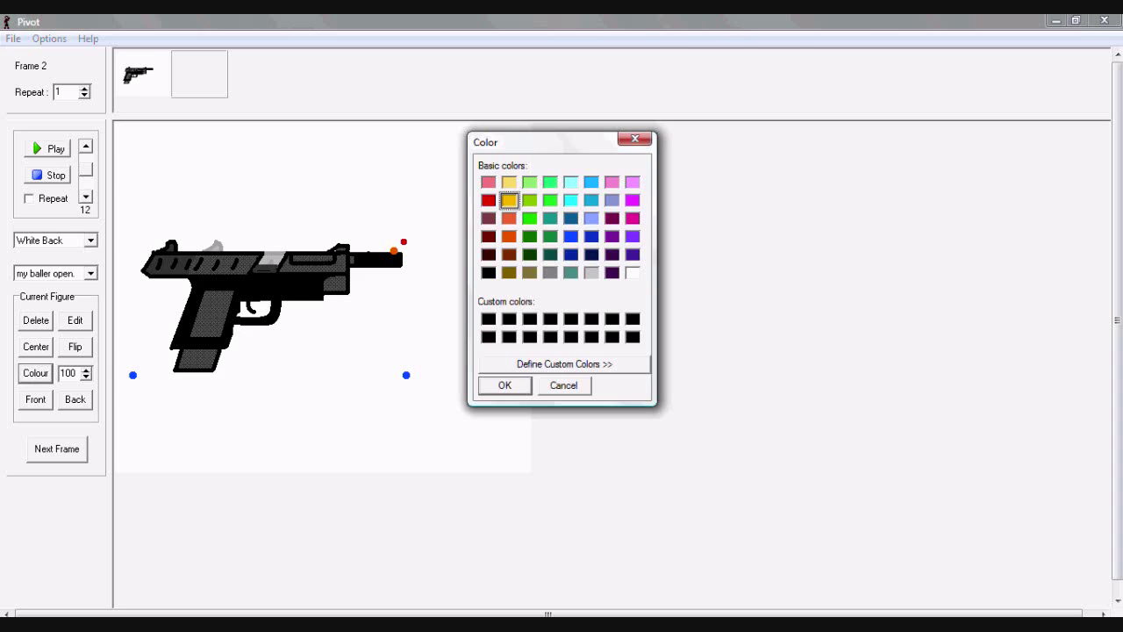
key(Return)
click(56, 449)
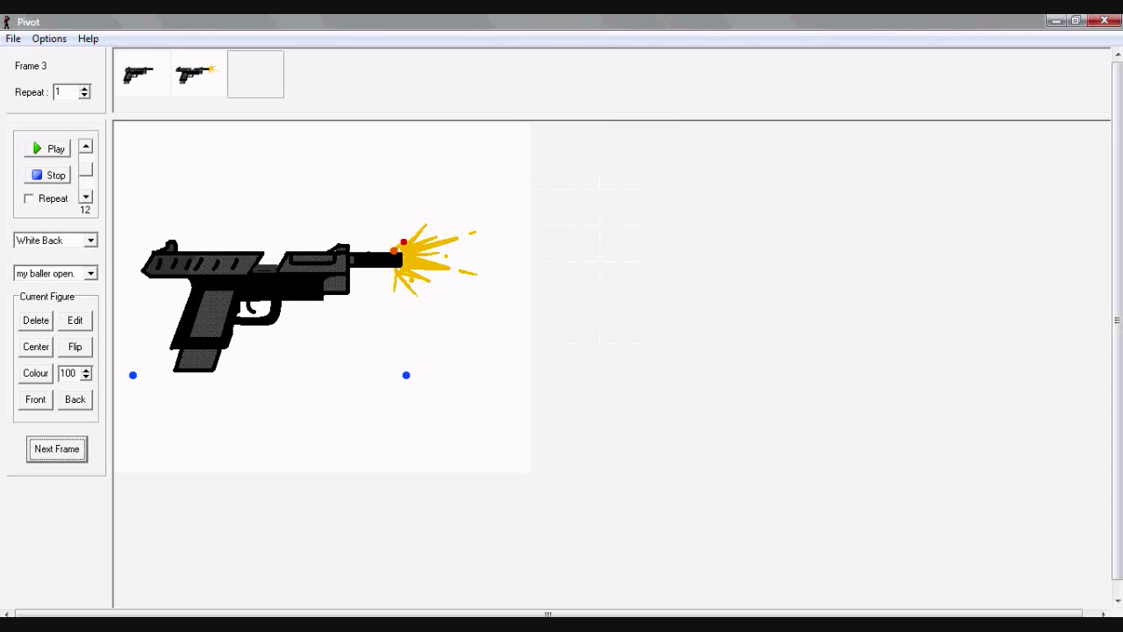
Preview the two-frame shot looping with Repeat on, then stop playback.
click(29, 198)
click(48, 148)
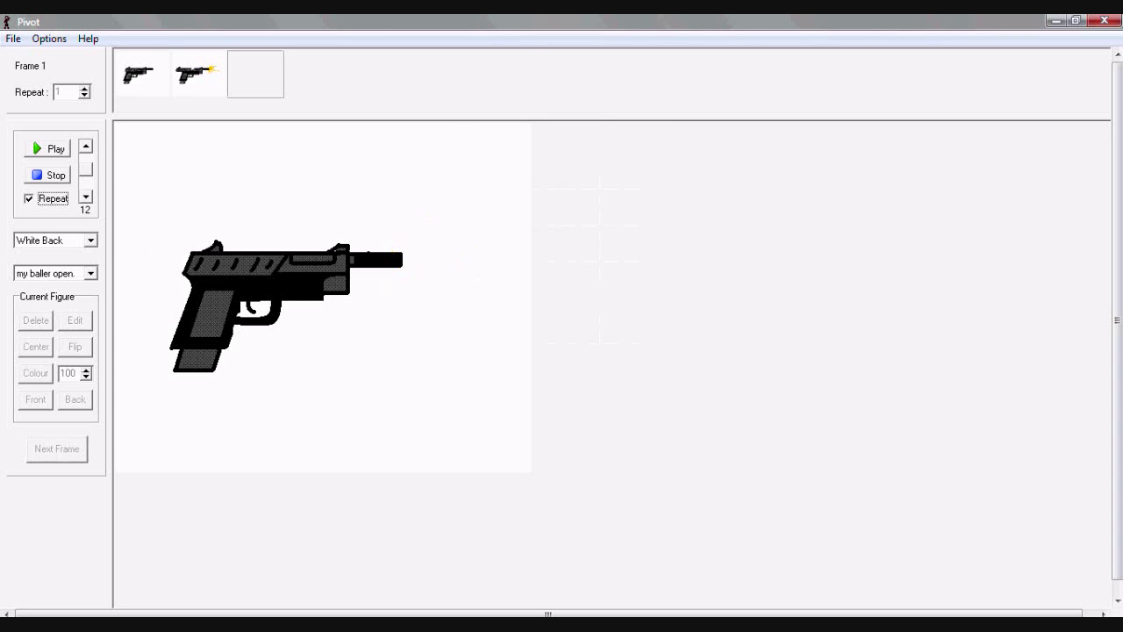
key(space)
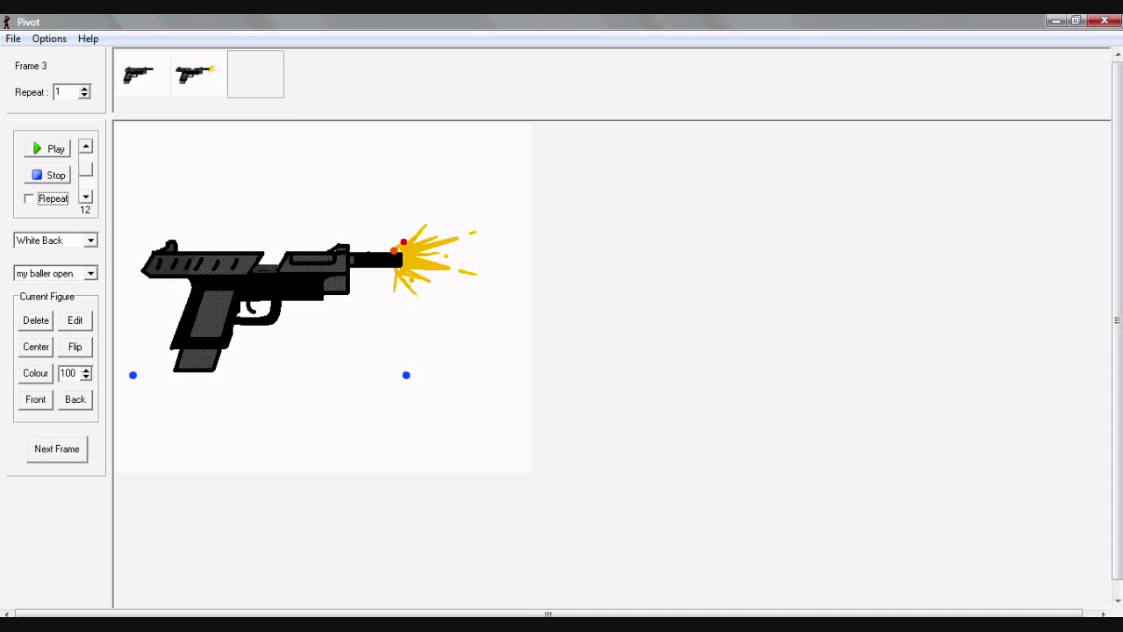